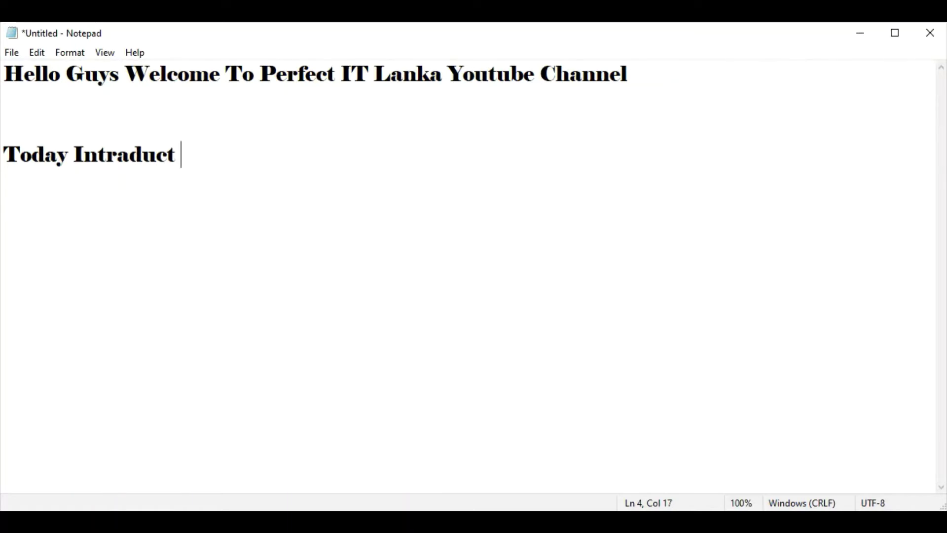
- Finish the Notepad line so it reads 'Today Intraduct to Haw to install windows server 2016 step by step'
text(to Ha)
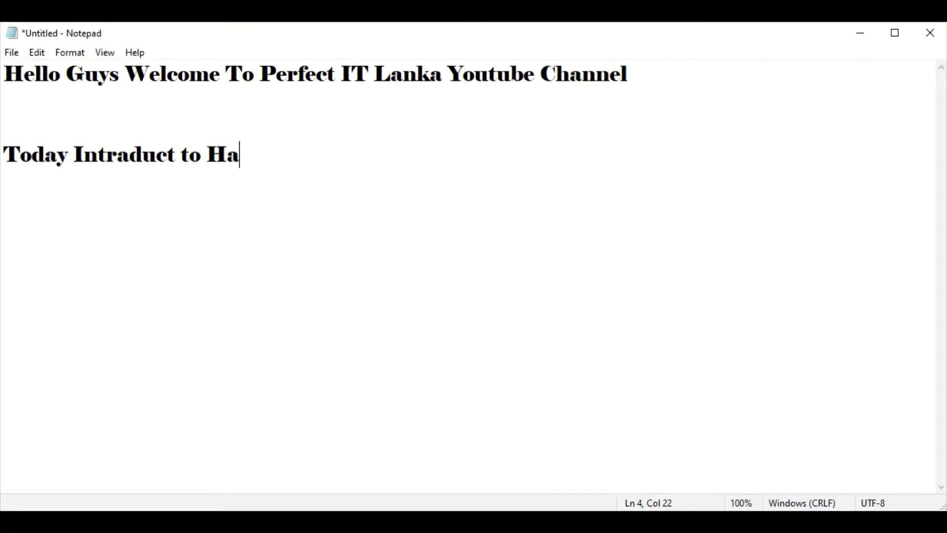
text(w to insta)
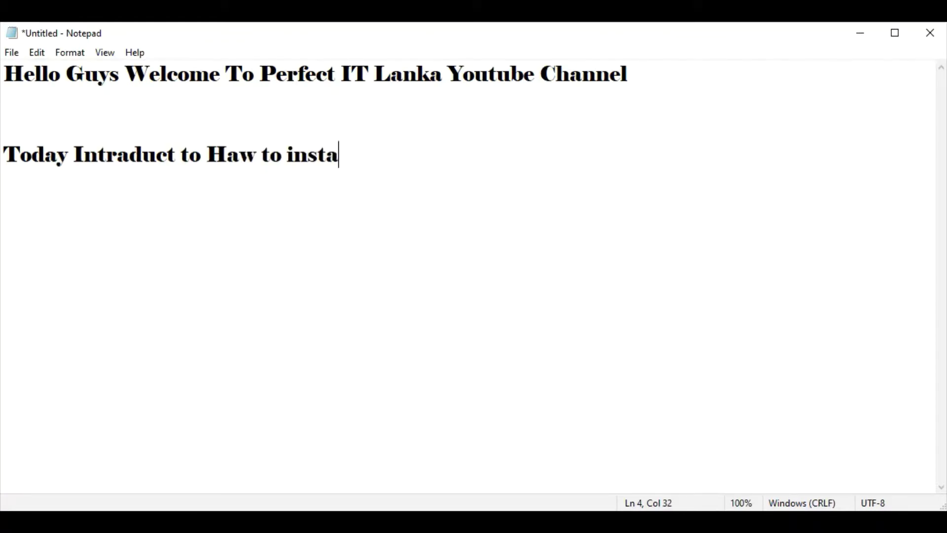
text(ll win)
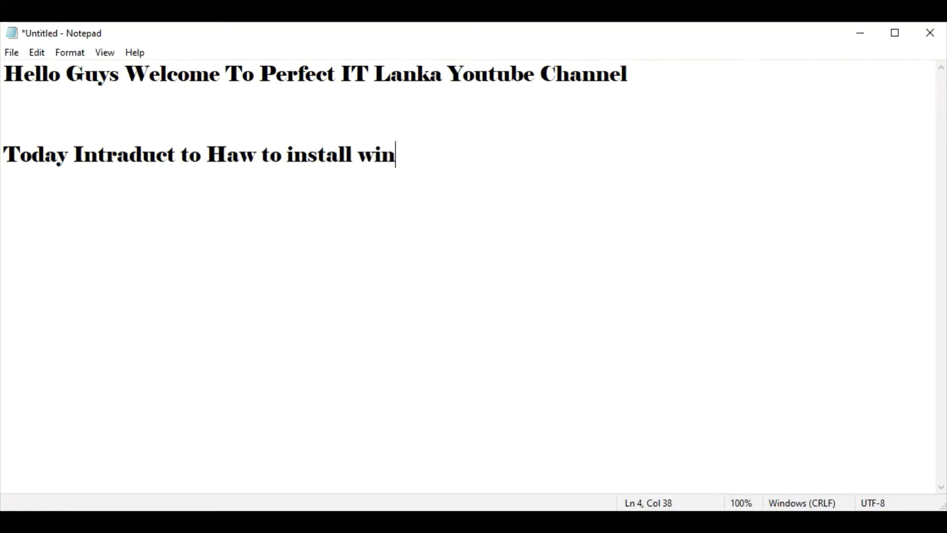
text(dows)
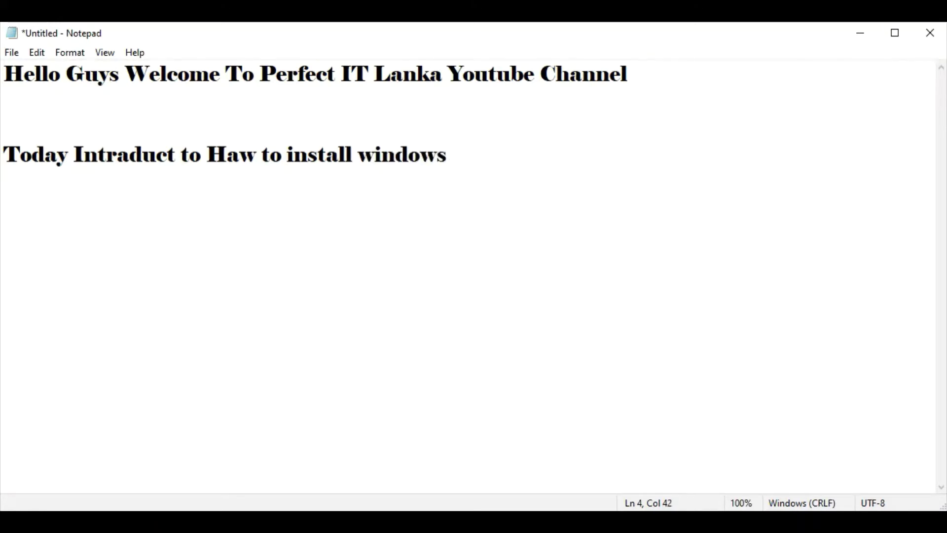
text( server 200)
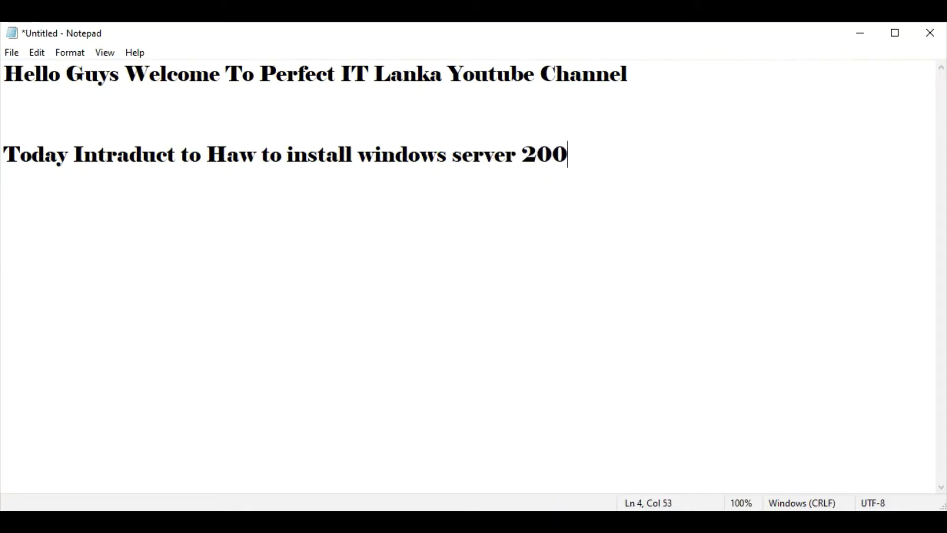
key(BackSpace)
text(16 st)
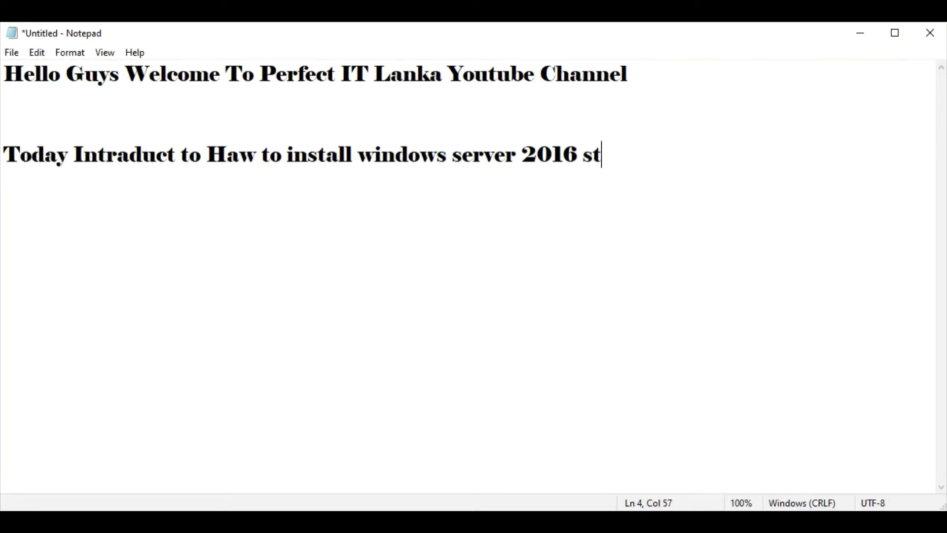
text(ep b)
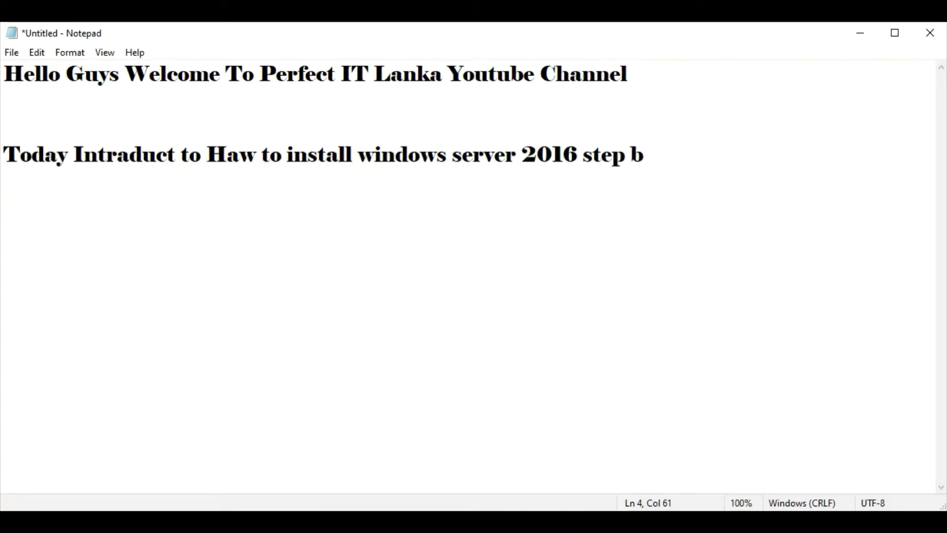
text(y step)
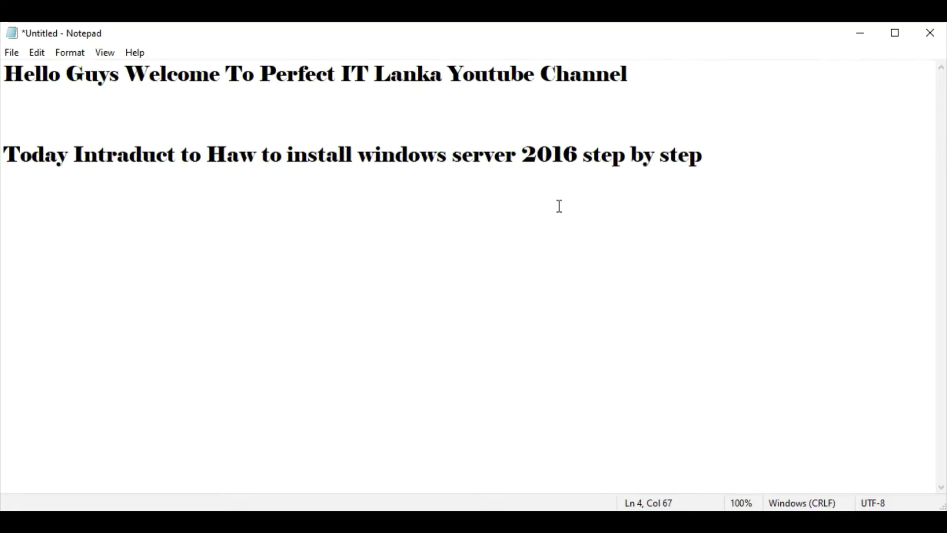
click(572, 521)
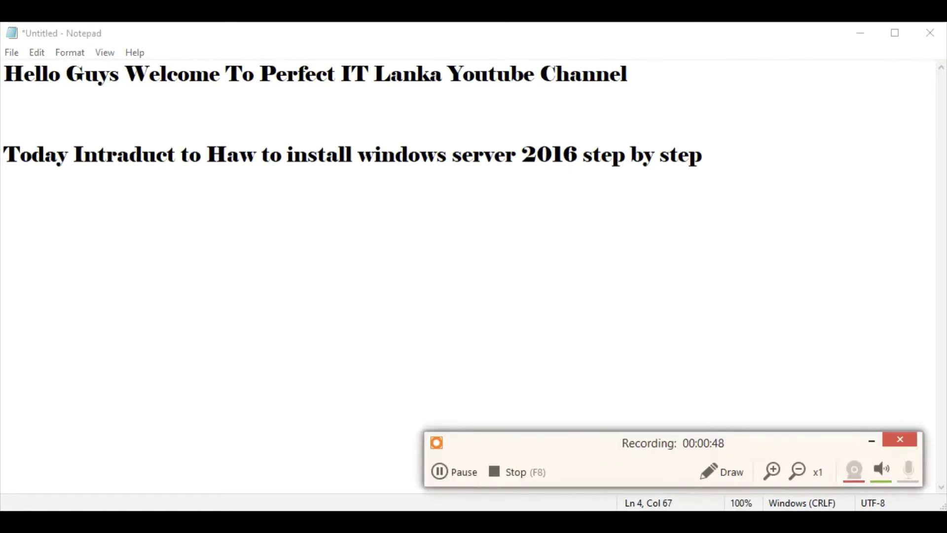
- Launch Hyper-V Manager by searching 'hy' from the Start menu
click(469, 478)
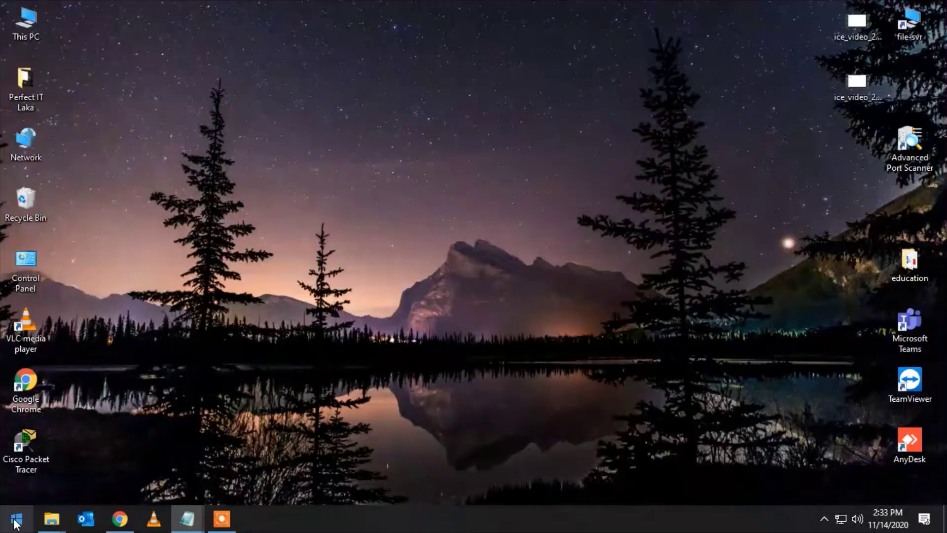
click(14, 523)
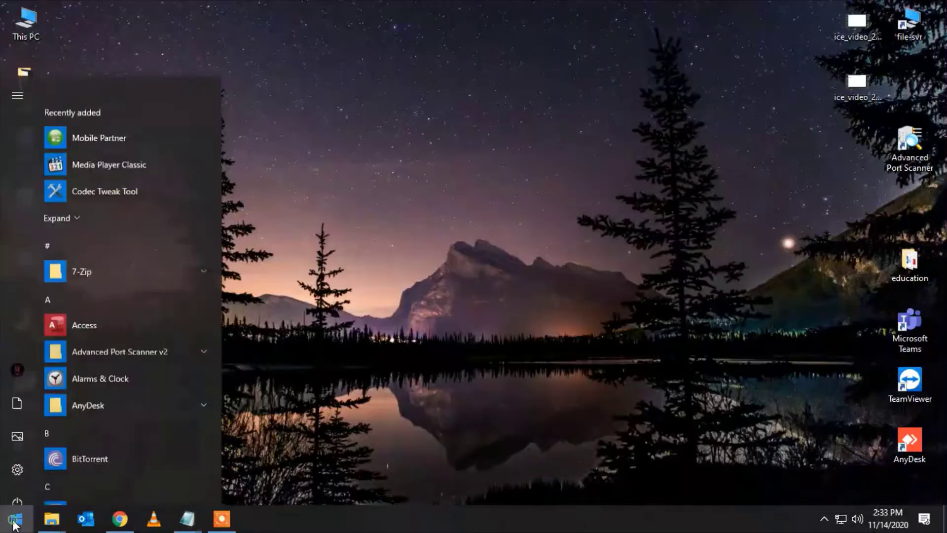
text(hy)
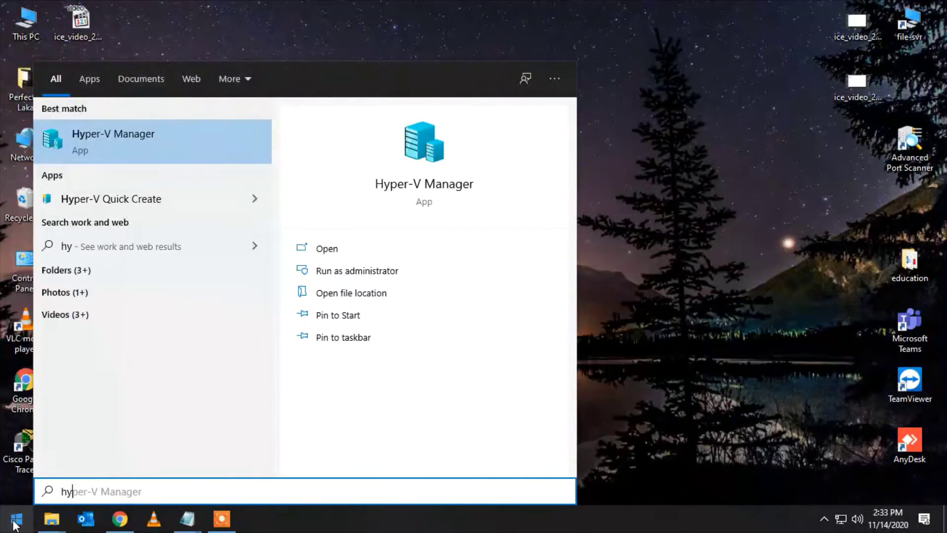
key(Return)
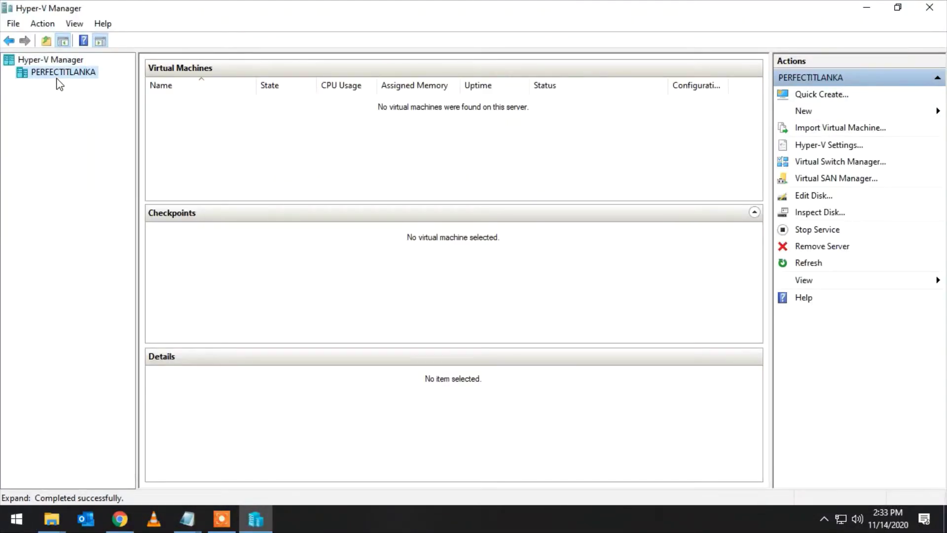
- Start the New Virtual Machine wizard on the PERFECTITLANKA host and pass the introduction page
right_click(59, 77)
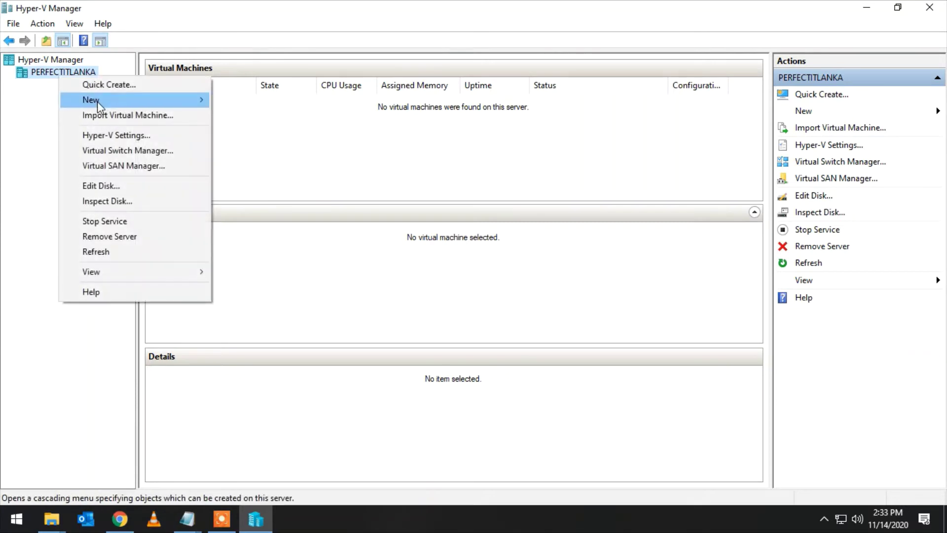
mouse_move(96, 101)
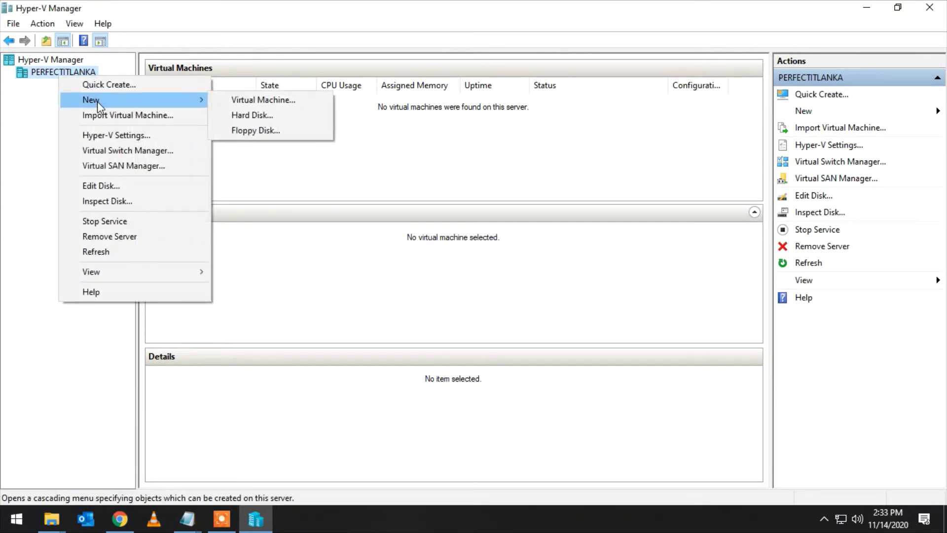
click(251, 100)
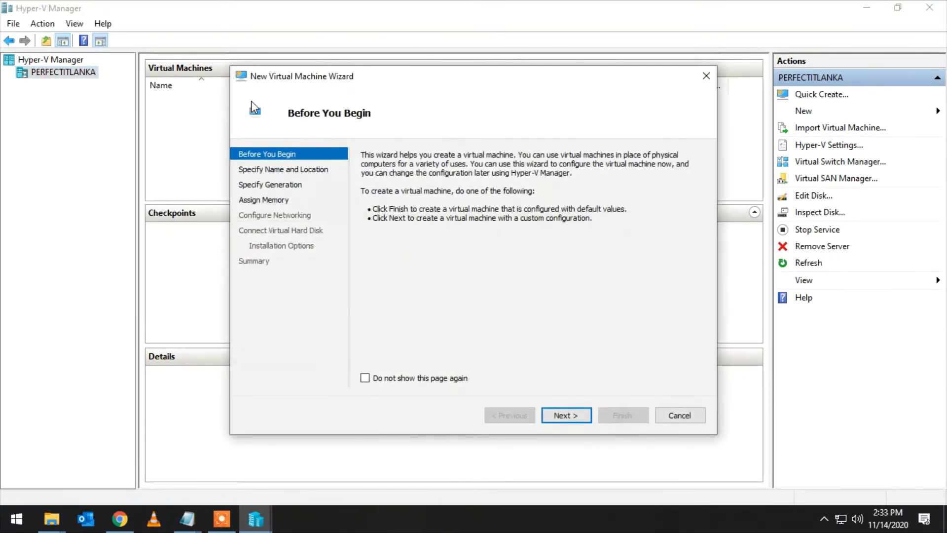
click(576, 422)
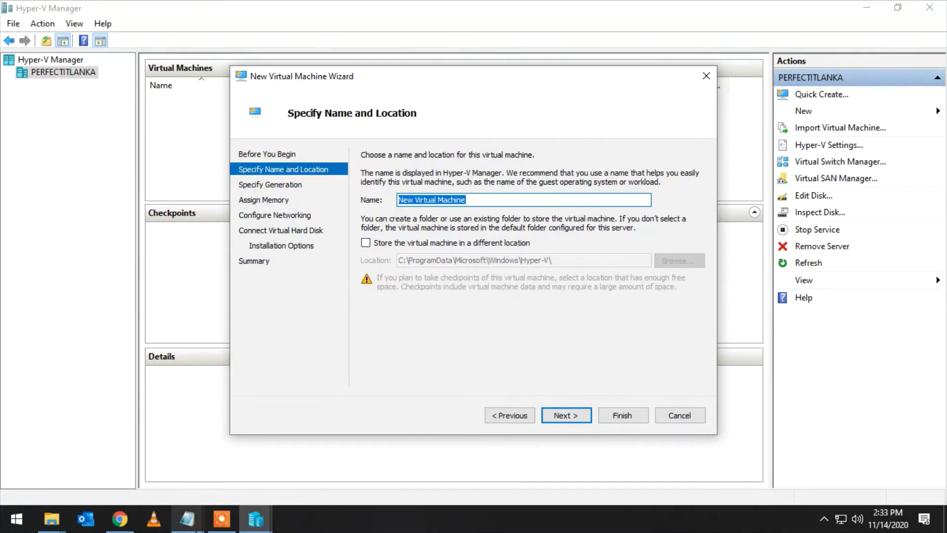
- Name the new virtual machine PFITLK and continue to the generation page
click(470, 199)
key(BackSpace)
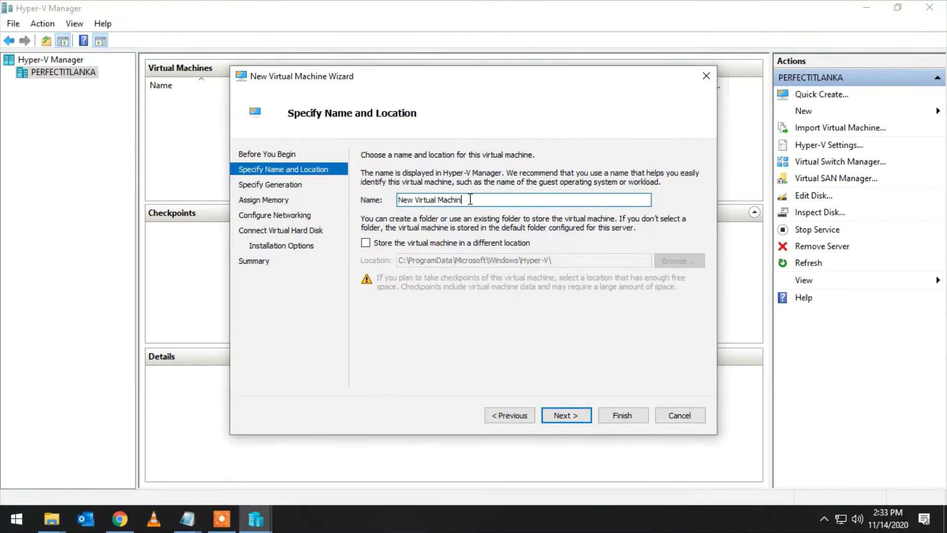
key(BackSpace)
key(BackSpace)
key(BackSpace)
key(BackSpace)
key(BackSpace)
key(BackSpace)
key(BackSpace)
key(BackSpace)
key(BackSpace)
key(BackSpace)
key(BackSpace)
key(BackSpace)
key(BackSpace)
key(BackSpace)
key(BackSpace)
key(BackSpace)
key(BackSpace)
key(BackSpace)
text(PFITLK)
click(561, 413)
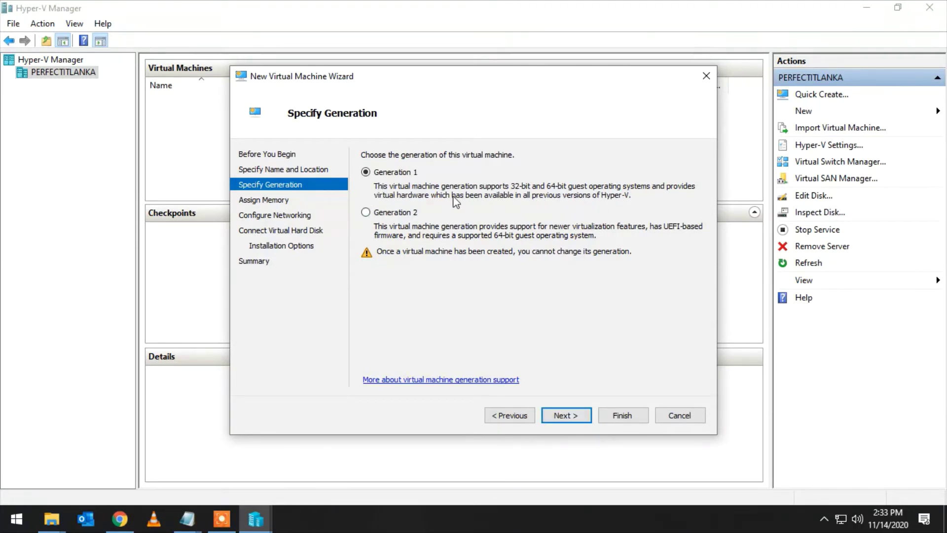
- Make the VM Generation 2 with 3200 MB of startup memory, keeping Dynamic Memory on
click(381, 213)
click(565, 415)
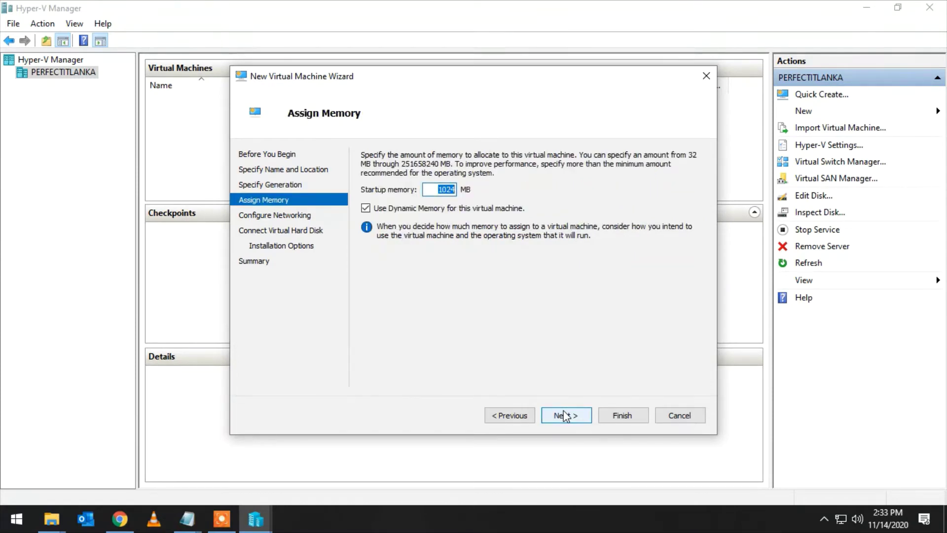
key(BackSpace)
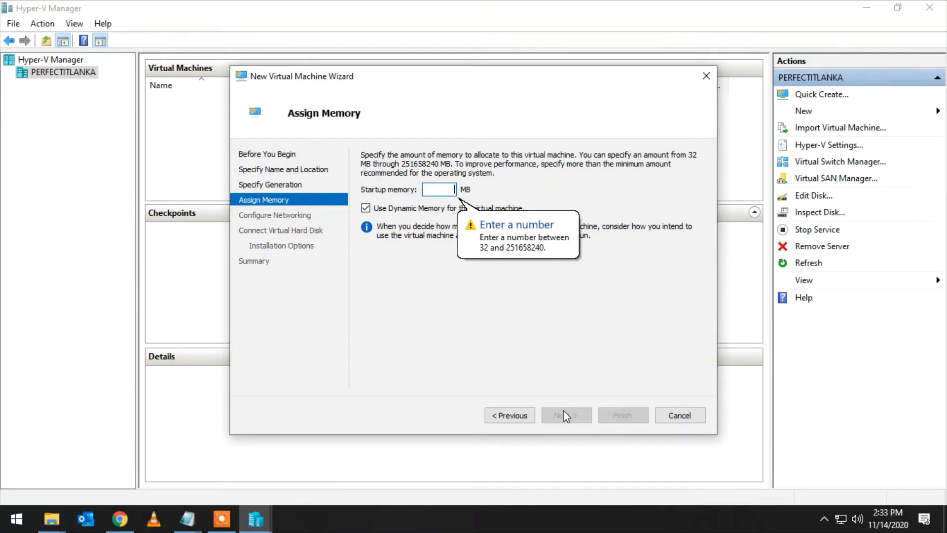
text(3200)
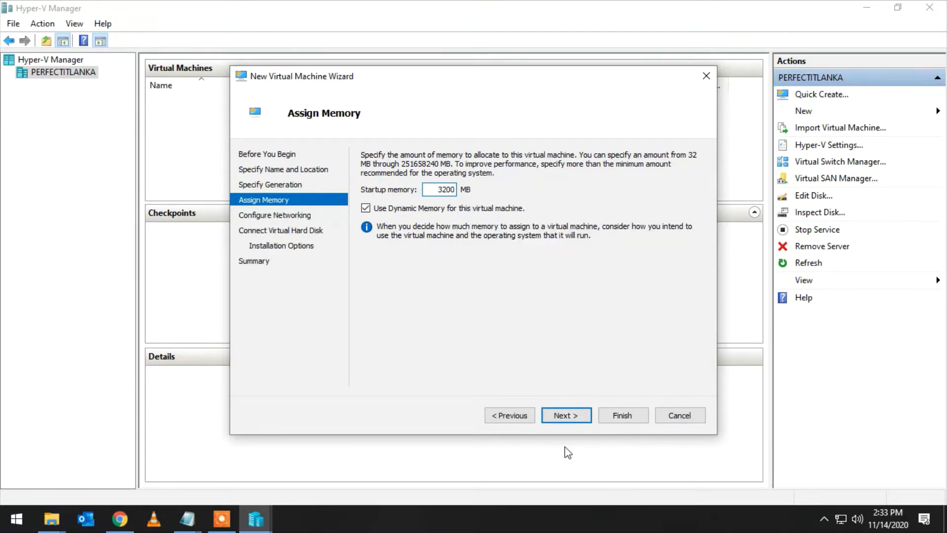
click(568, 417)
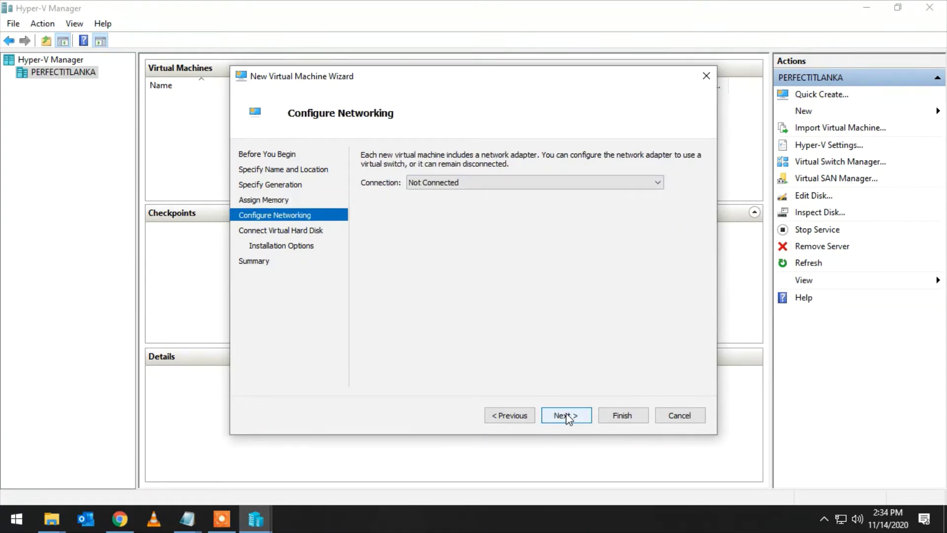
- Accept the default networking and new virtual hard disk settings
click(567, 418)
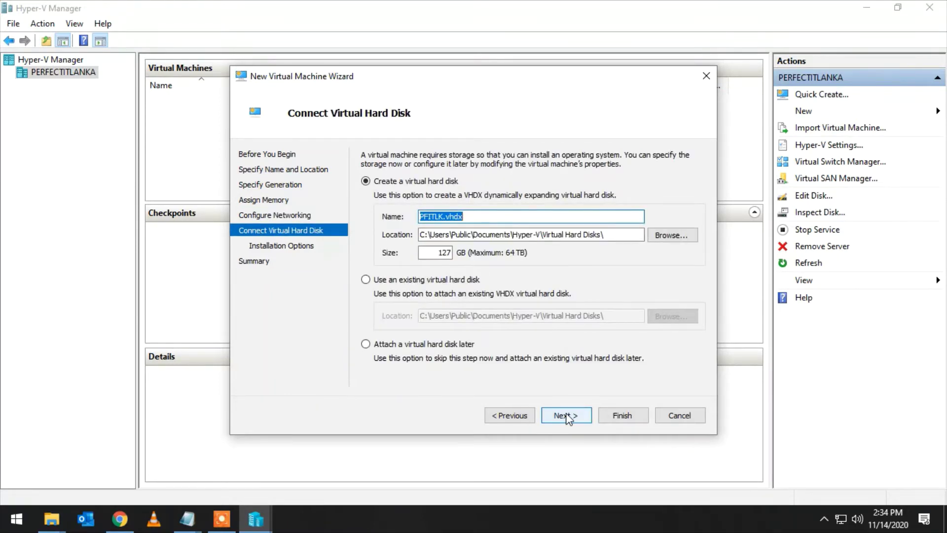
click(567, 416)
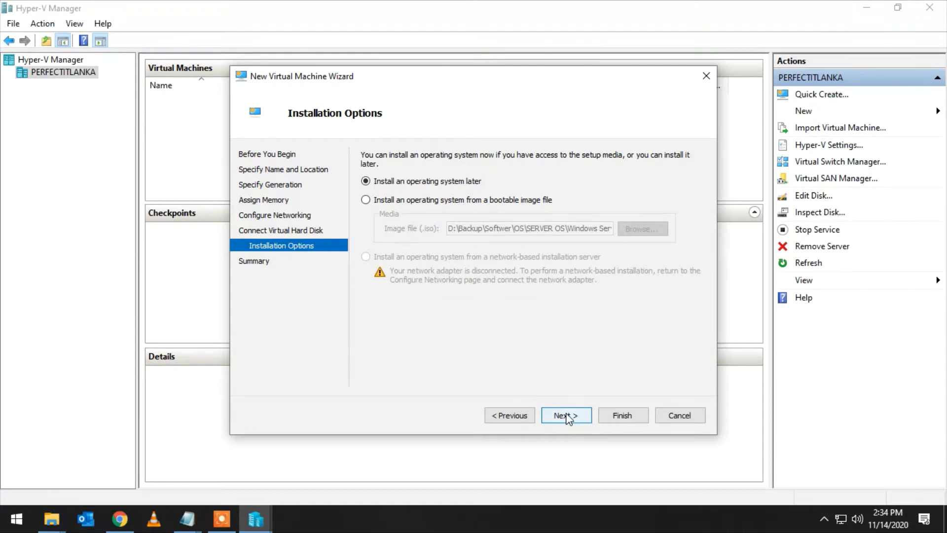
click(568, 416)
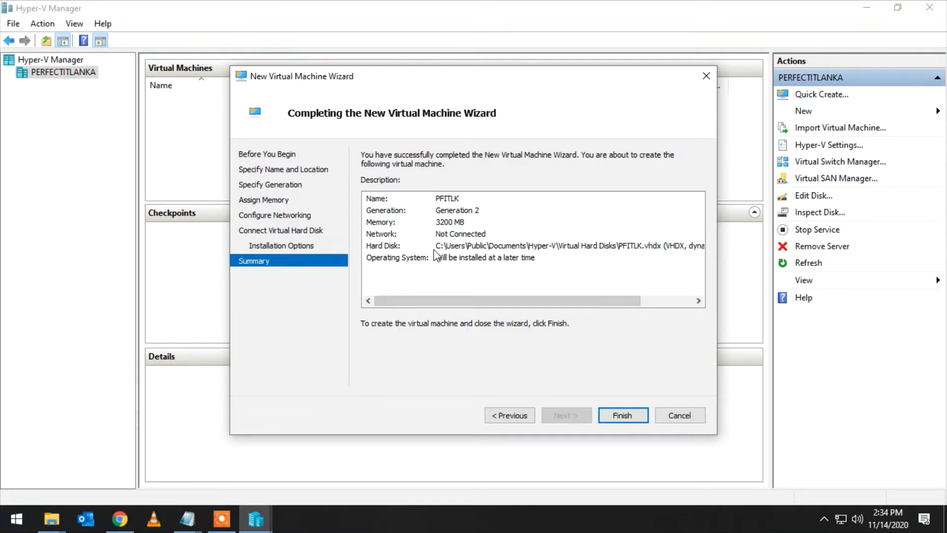
- Install the OS from the Windows Server 2016 ISO image and reach the summary
click(526, 417)
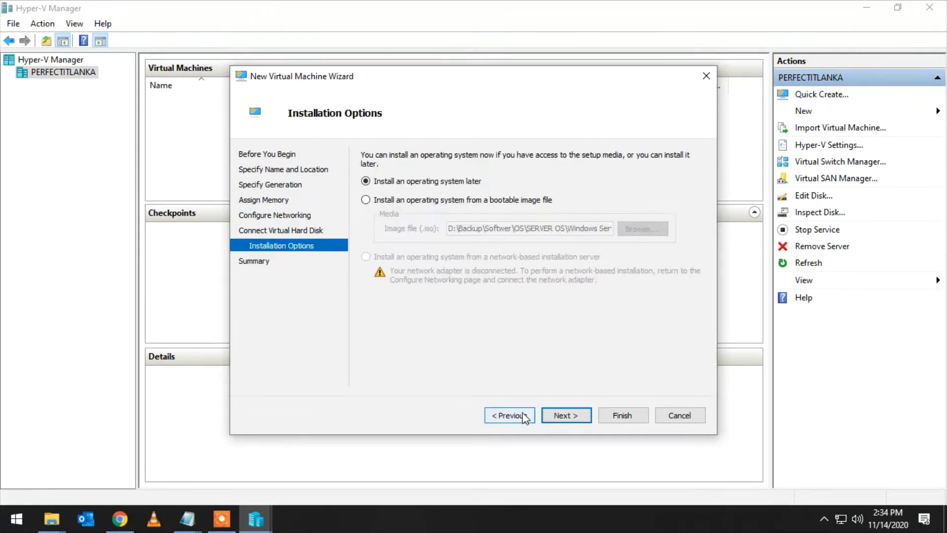
click(439, 204)
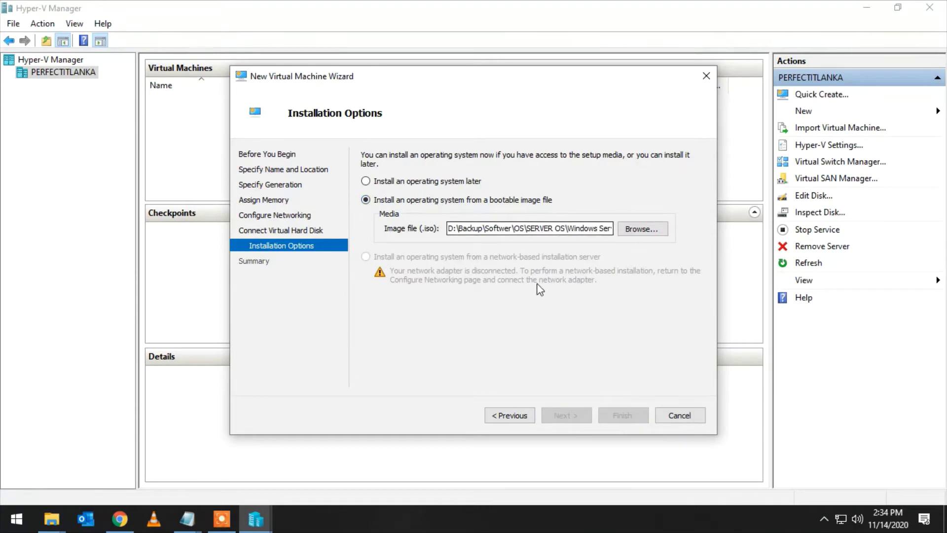
click(649, 229)
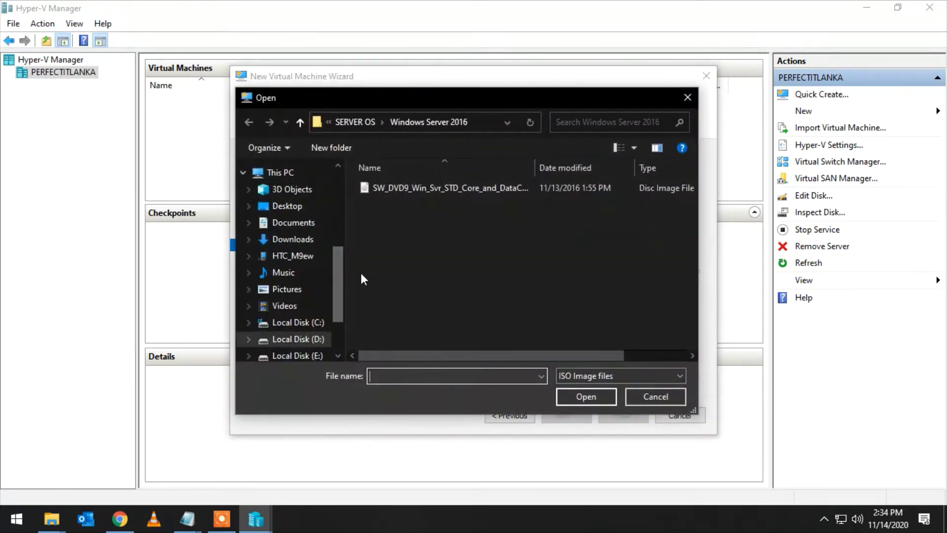
click(401, 186)
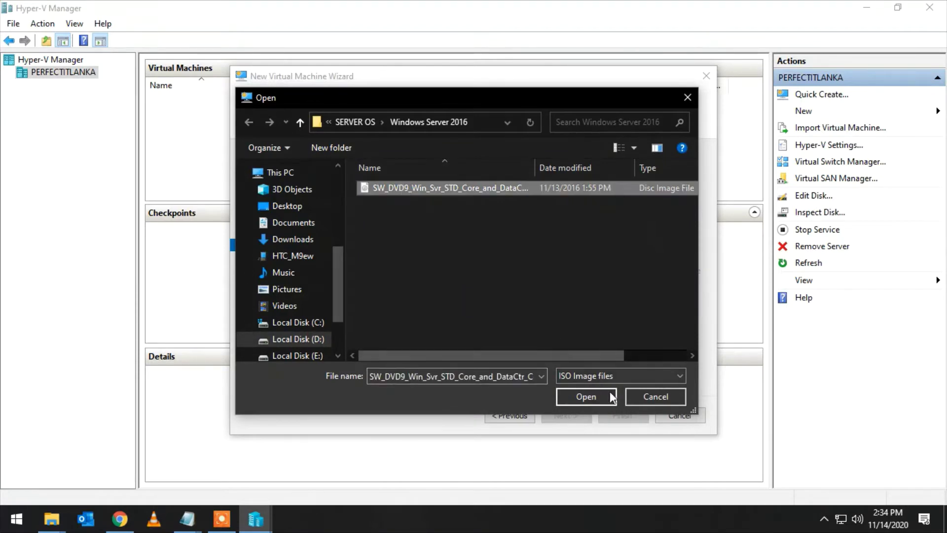
click(586, 397)
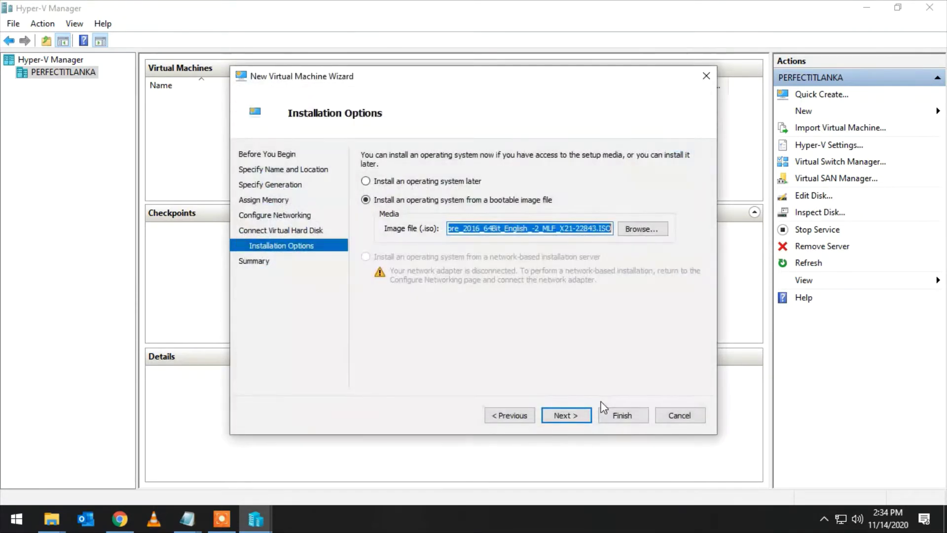
click(581, 421)
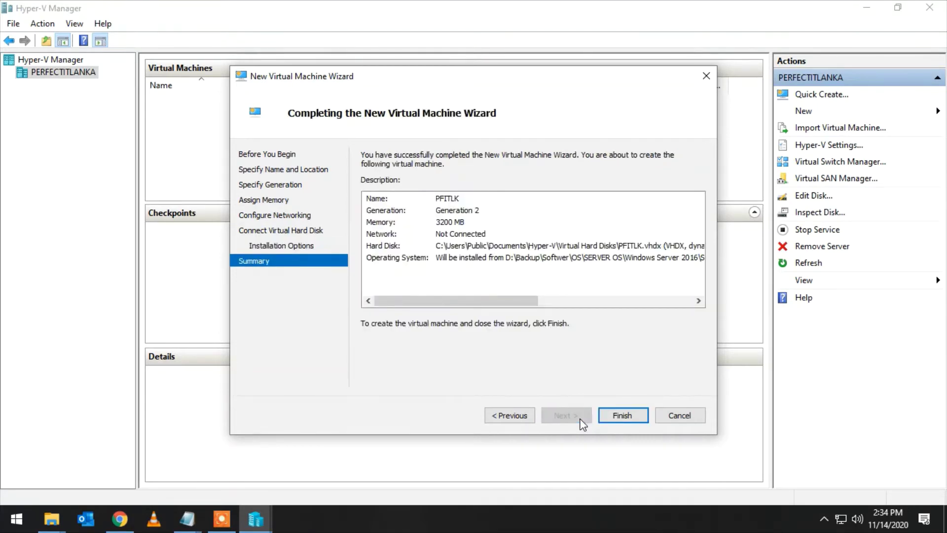
- After the disk-creation error, store the virtual hard disk in a new D:\PFITLK folder
click(617, 415)
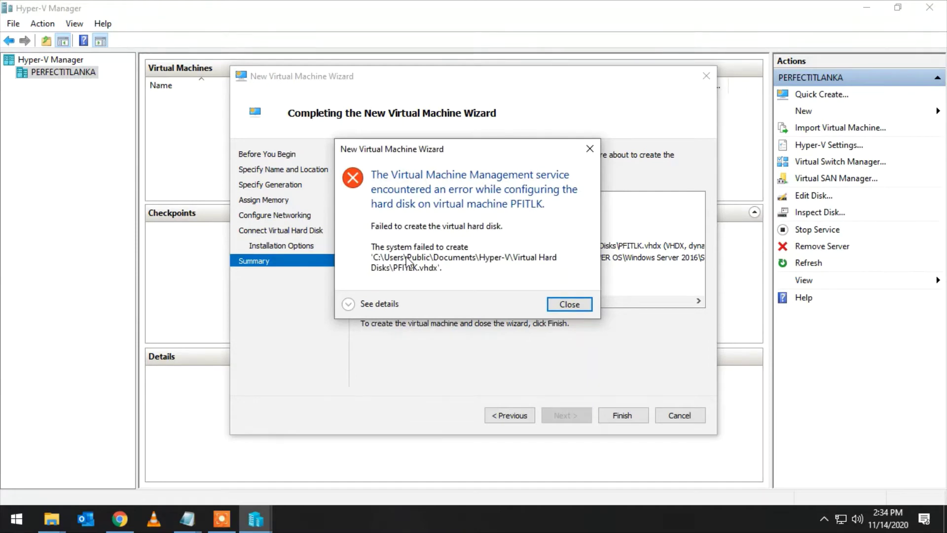
click(559, 306)
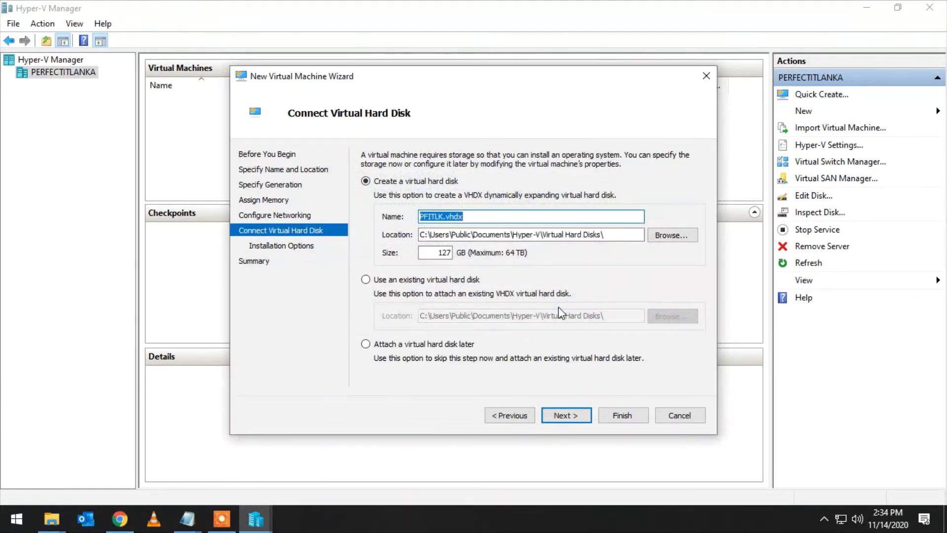
click(673, 236)
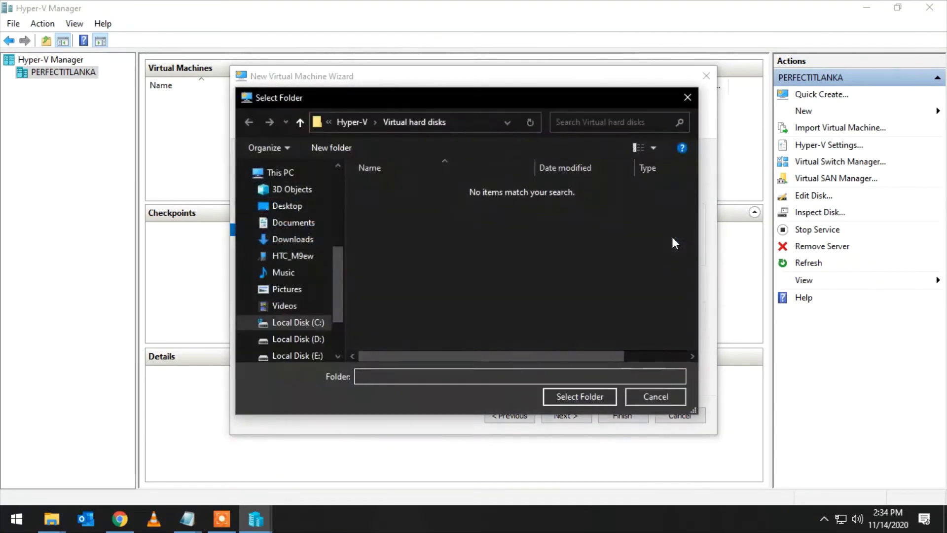
click(319, 339)
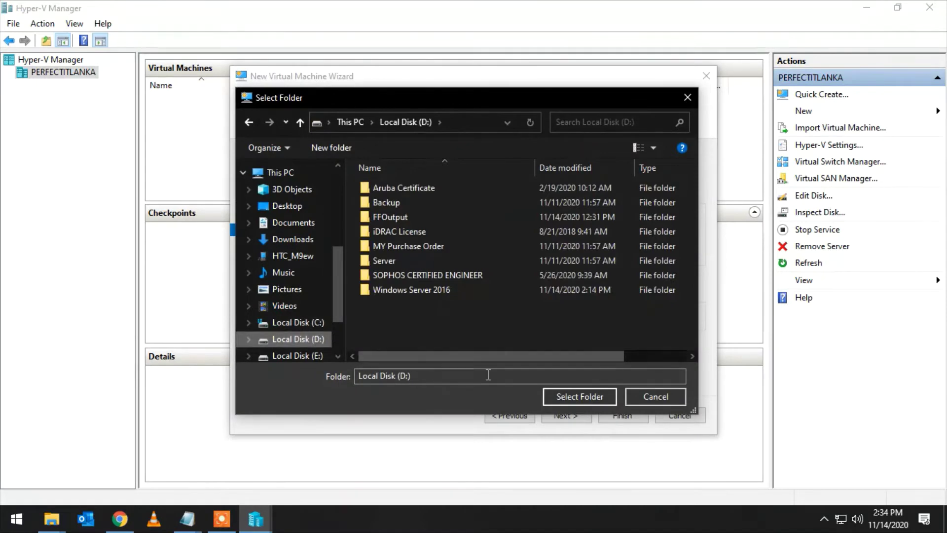
click(324, 148)
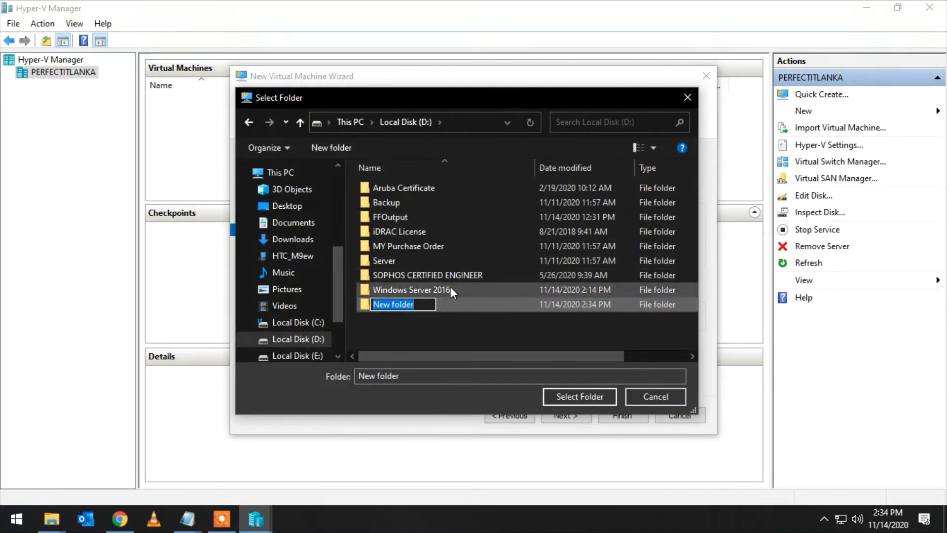
key(BackSpace)
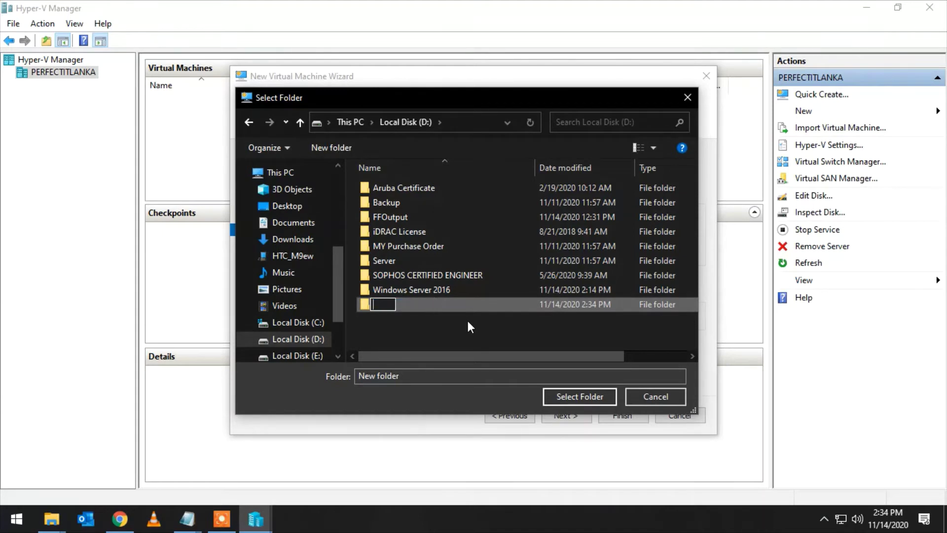
text(PFITLK)
click(577, 391)
click(576, 392)
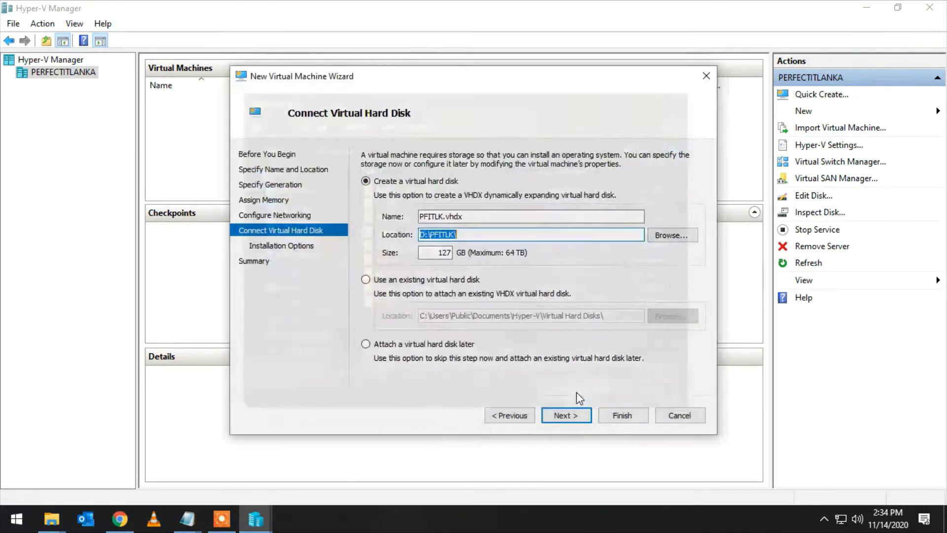
- Step through to the summary and finish creating the PFITLK virtual machine
click(579, 422)
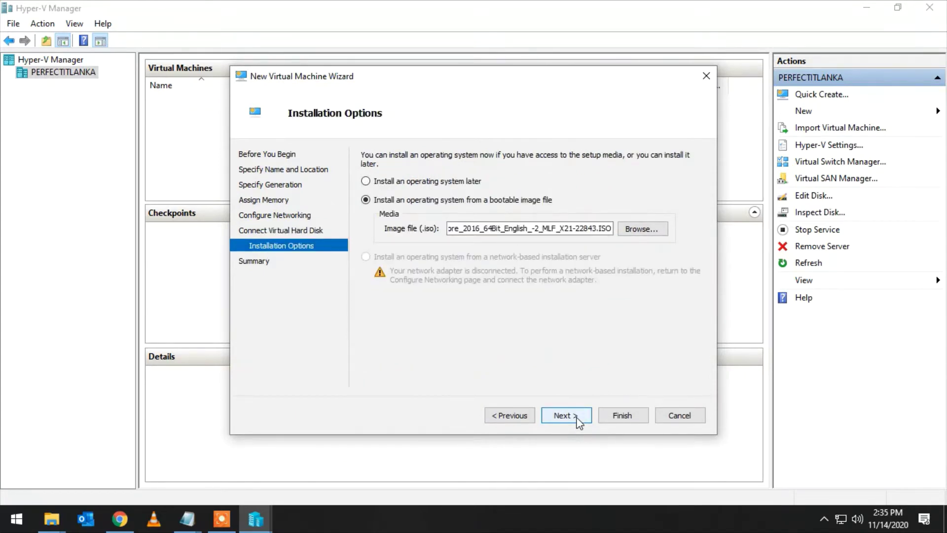
click(579, 422)
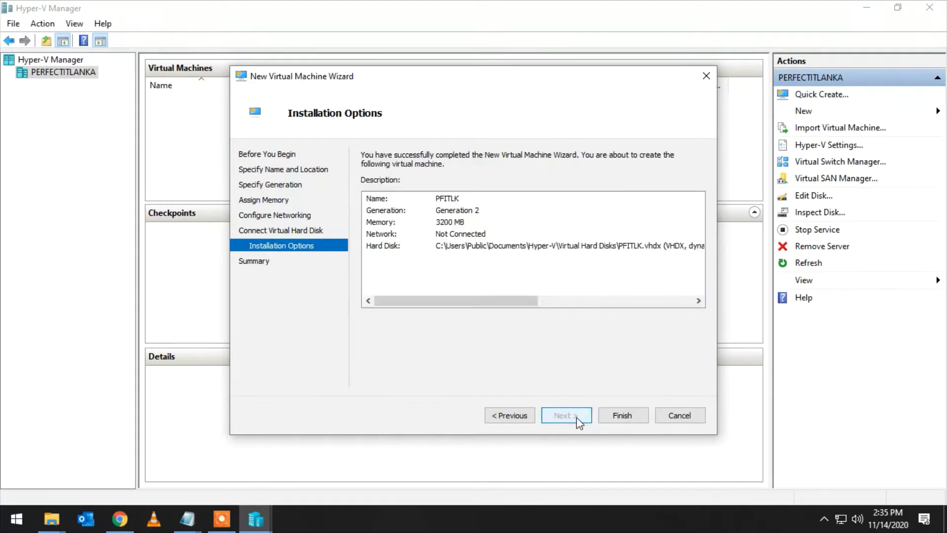
click(605, 413)
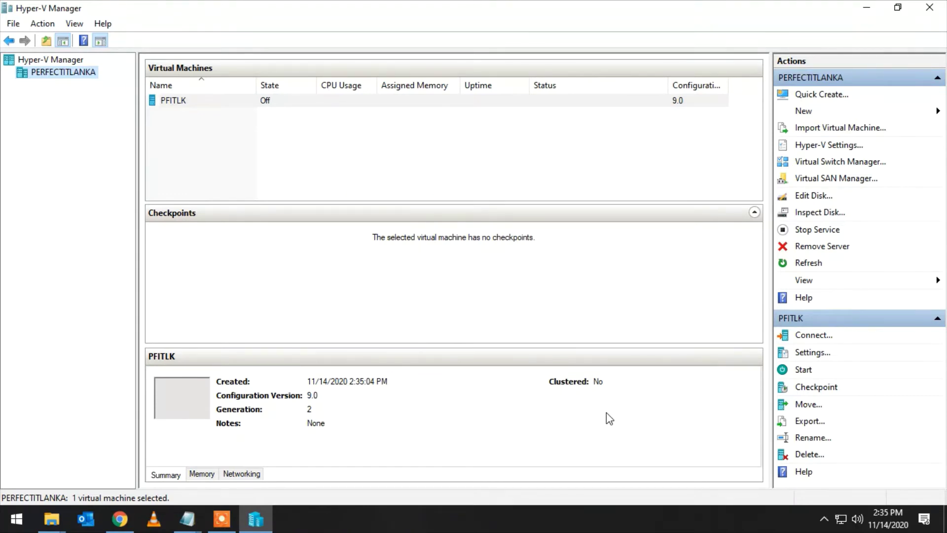
- Connect to the PFITLK virtual machine and power it on from the connection window
click(274, 102)
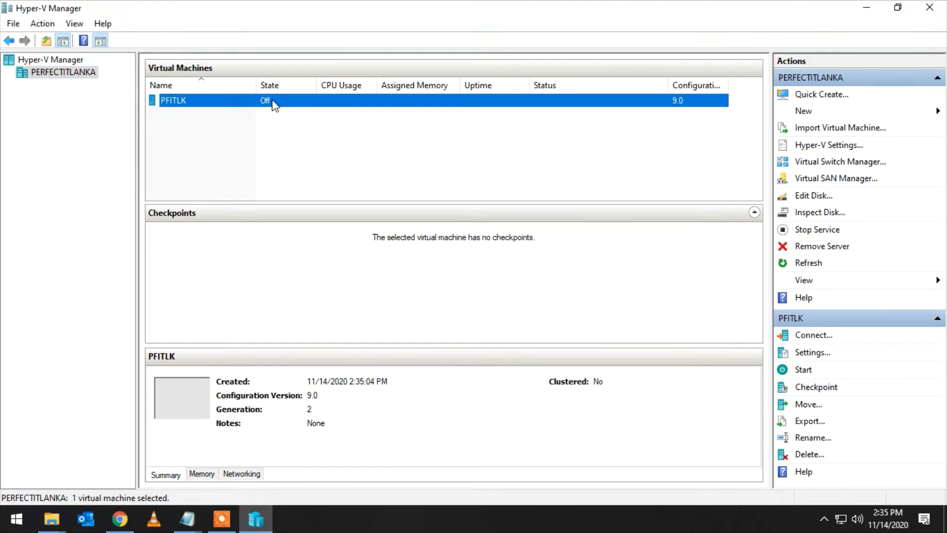
right_click(274, 102)
click(285, 104)
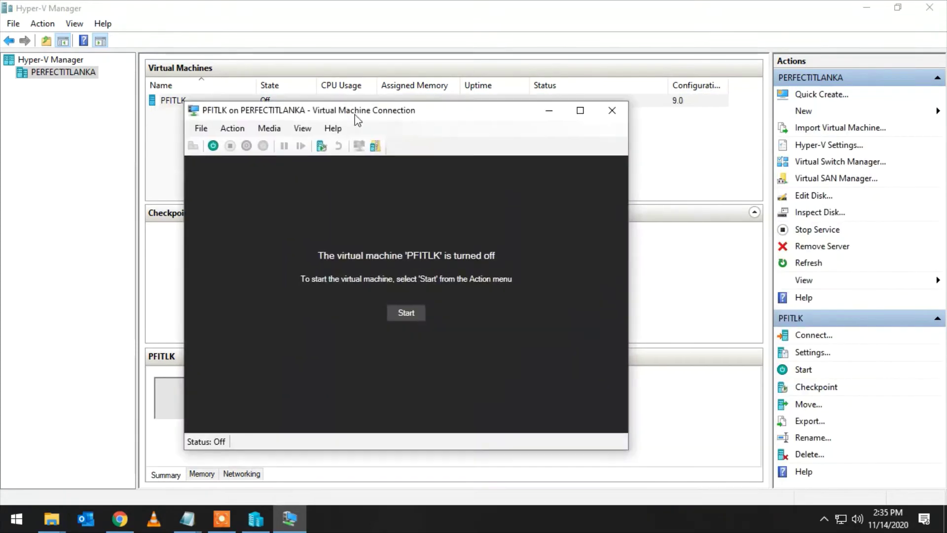
drag(355, 106, 355, 67)
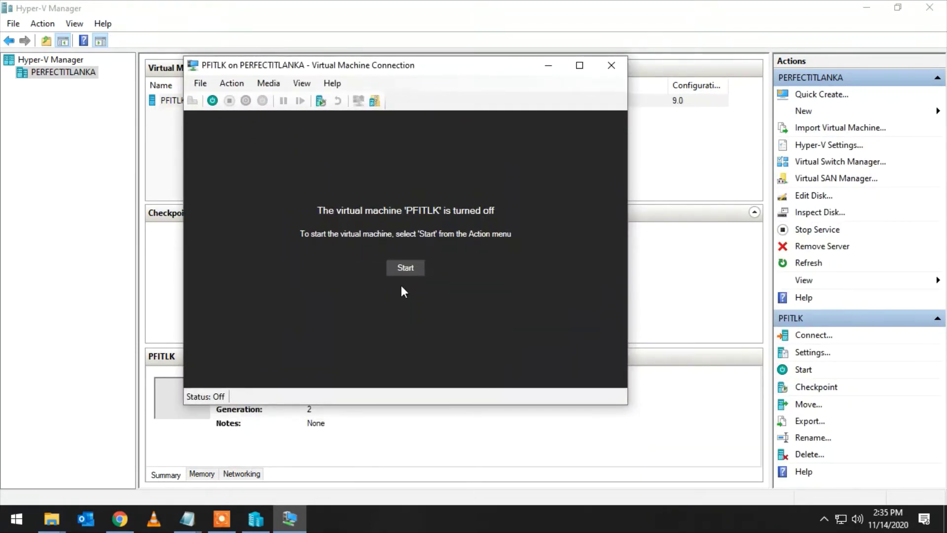
click(405, 269)
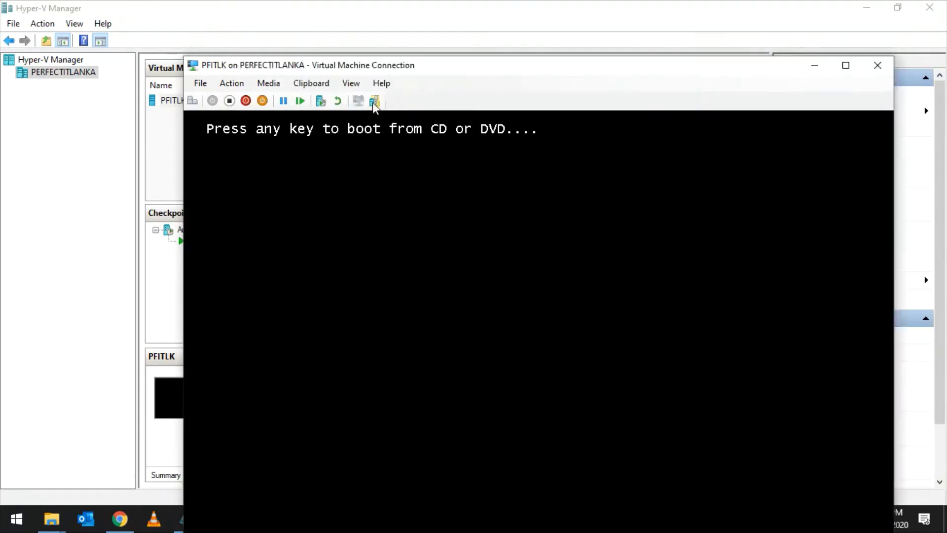
- Boot PFITLK from the installation DVD and move the connection window to the top
key(Return)
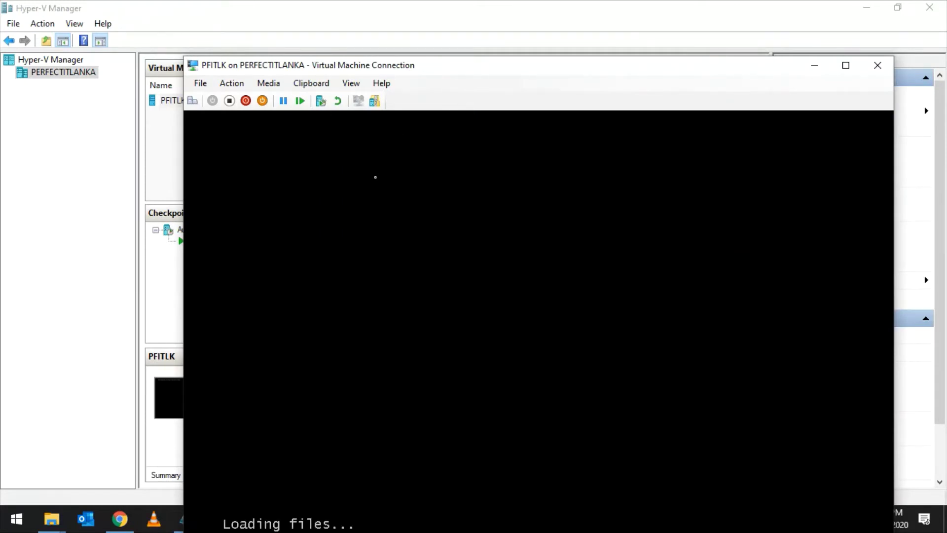
drag(673, 69, 660, 15)
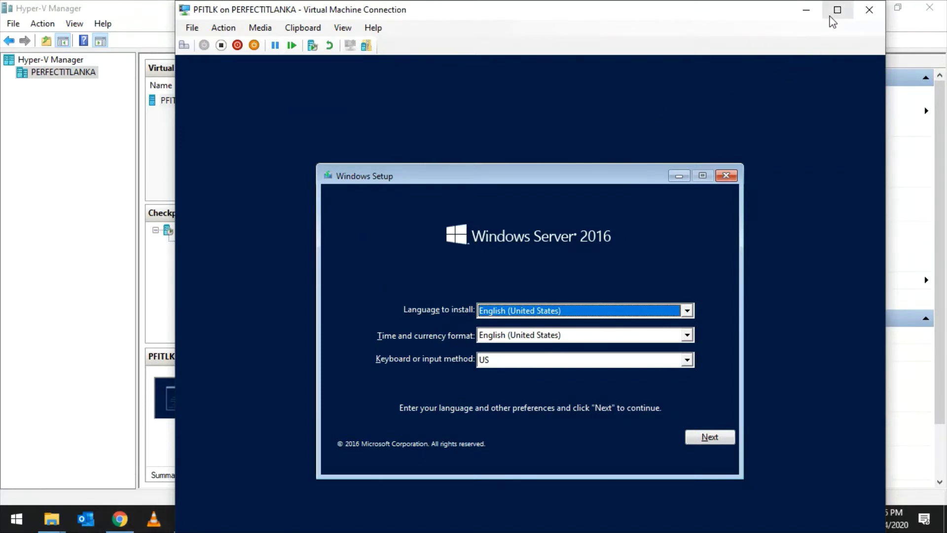
- Minimize Hyper-V Manager and maximize the PFITLK connection window to full screen
click(837, 10)
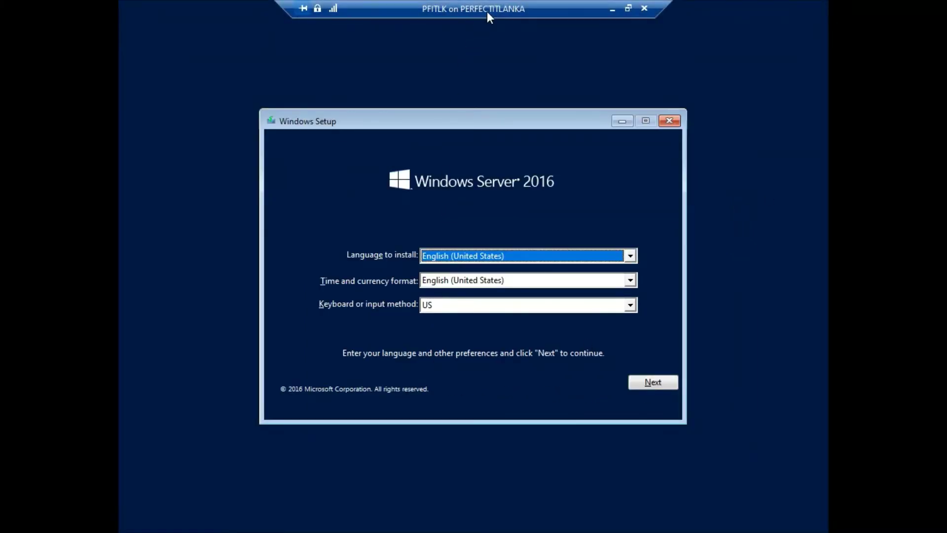
click(628, 8)
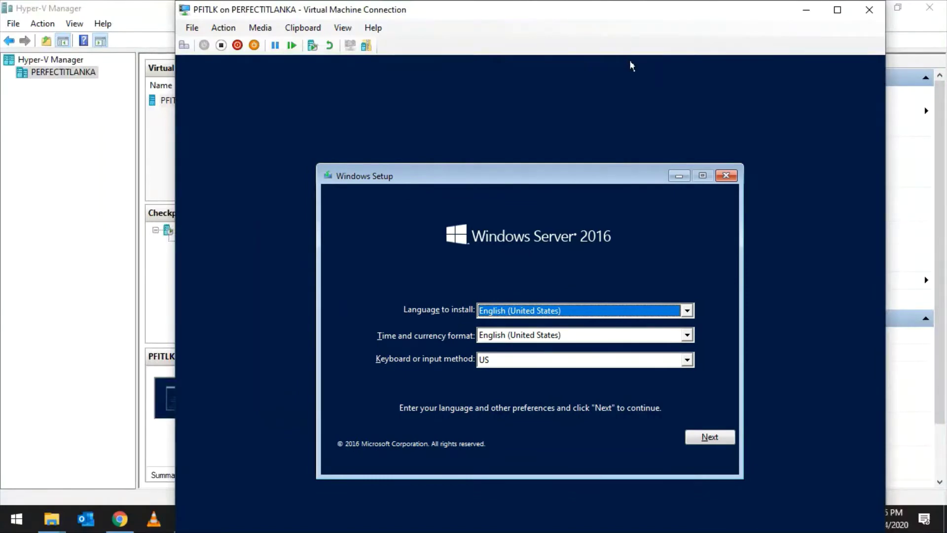
drag(697, 12, 514, 18)
click(866, 7)
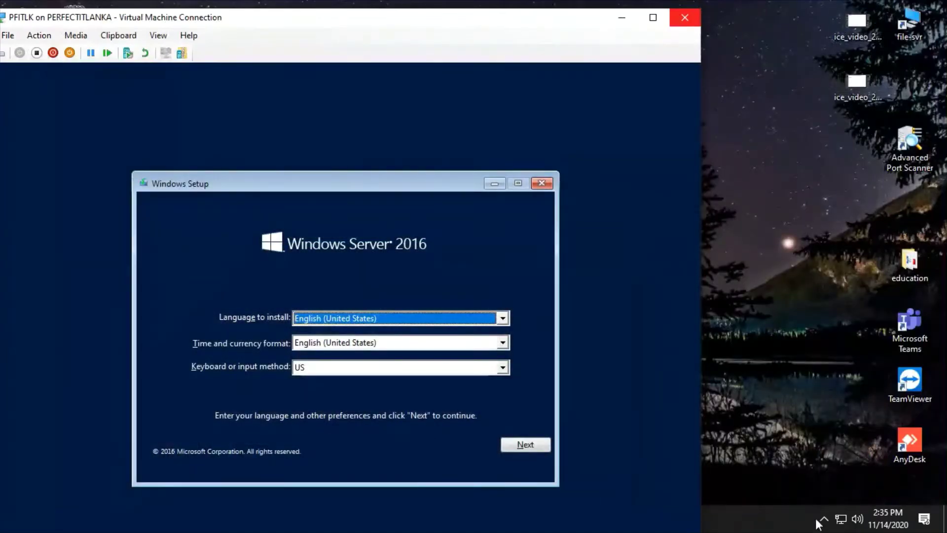
click(823, 521)
click(811, 490)
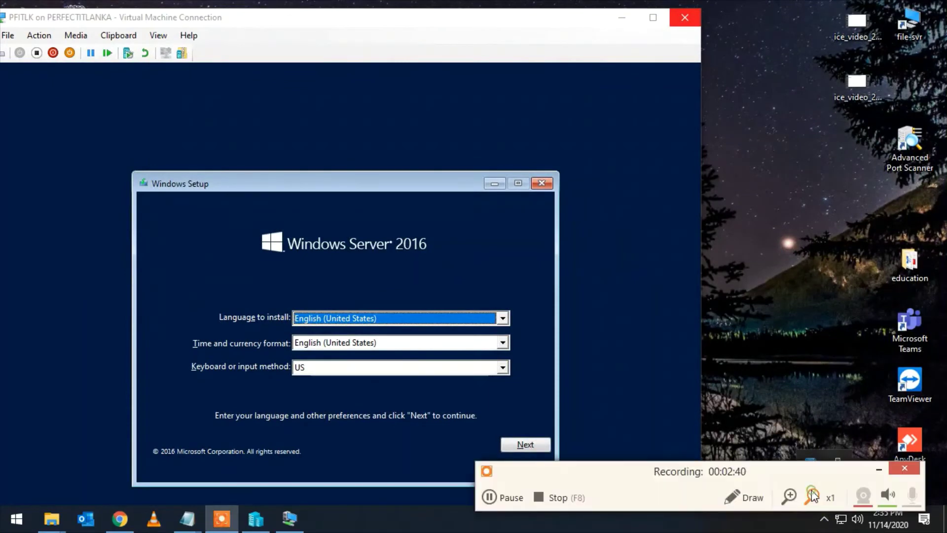
click(747, 494)
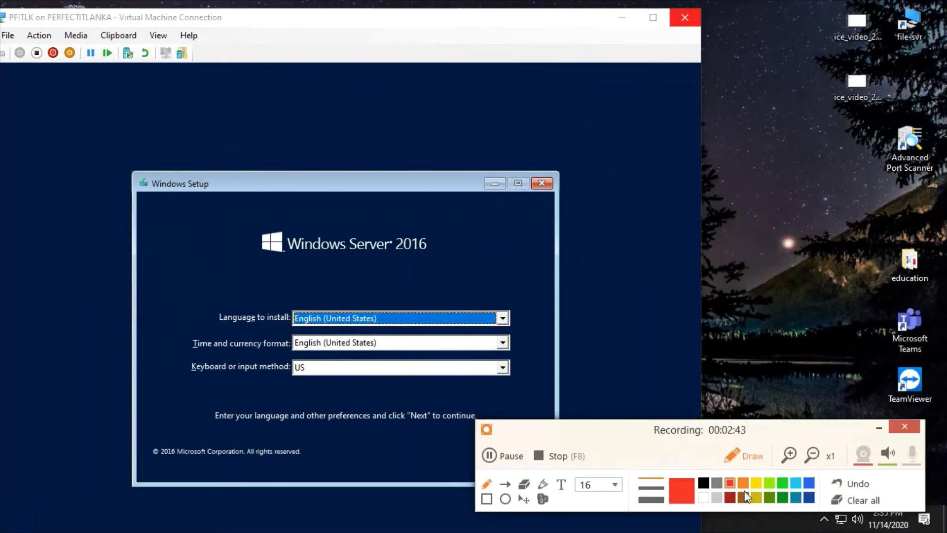
click(877, 427)
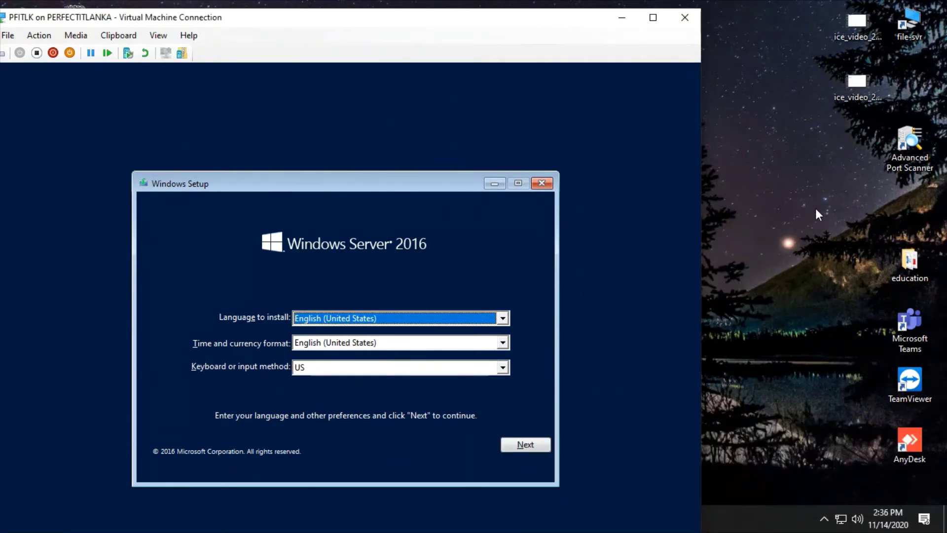
click(787, 213)
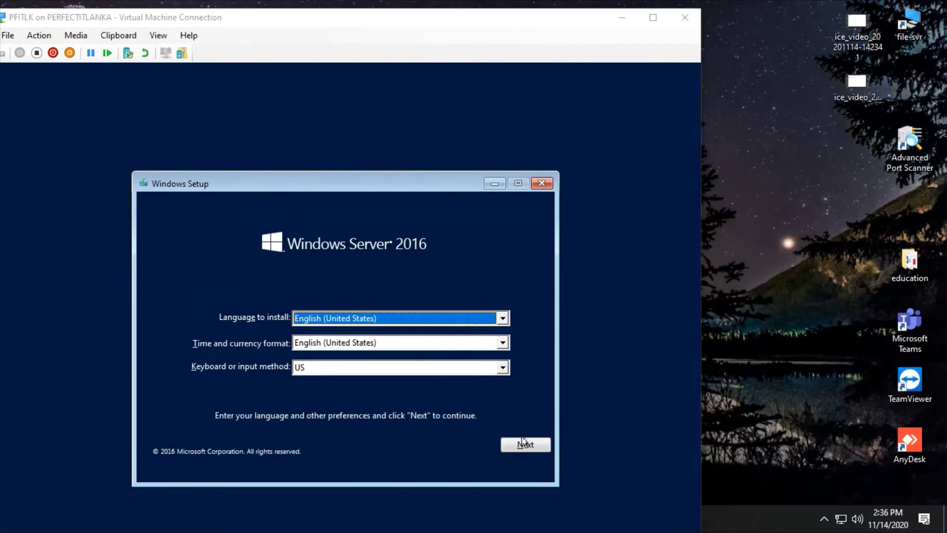
click(653, 17)
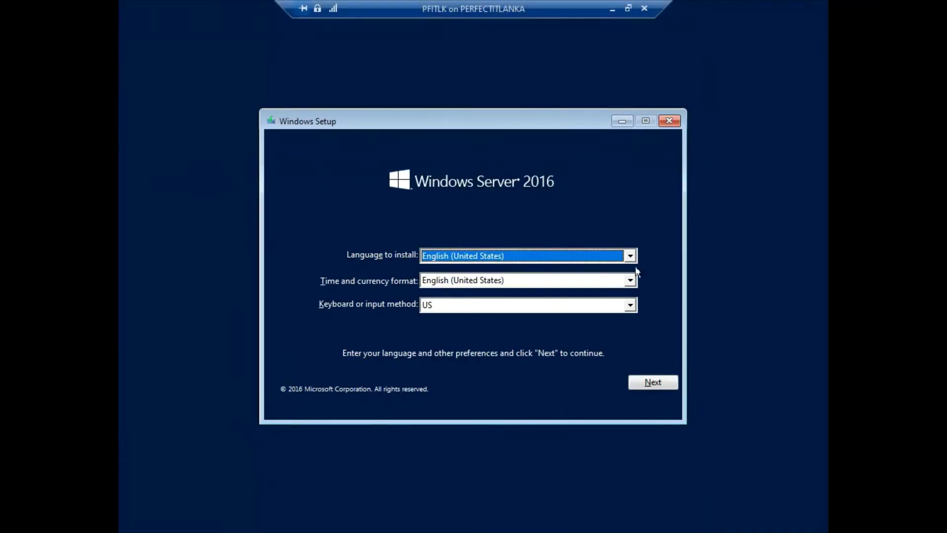
- Keep the default language, start the install and choose Windows Server 2016 Standard (Desktop Experience)
click(646, 381)
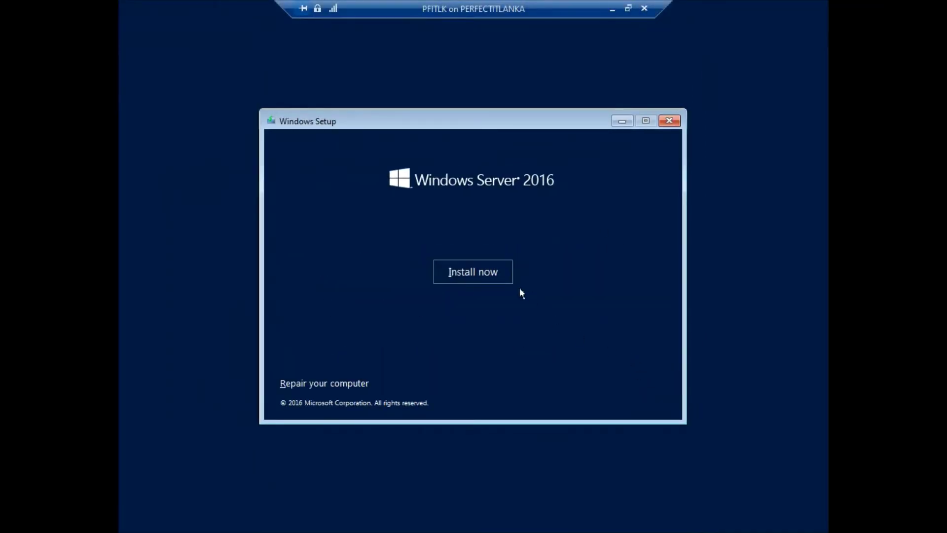
click(481, 280)
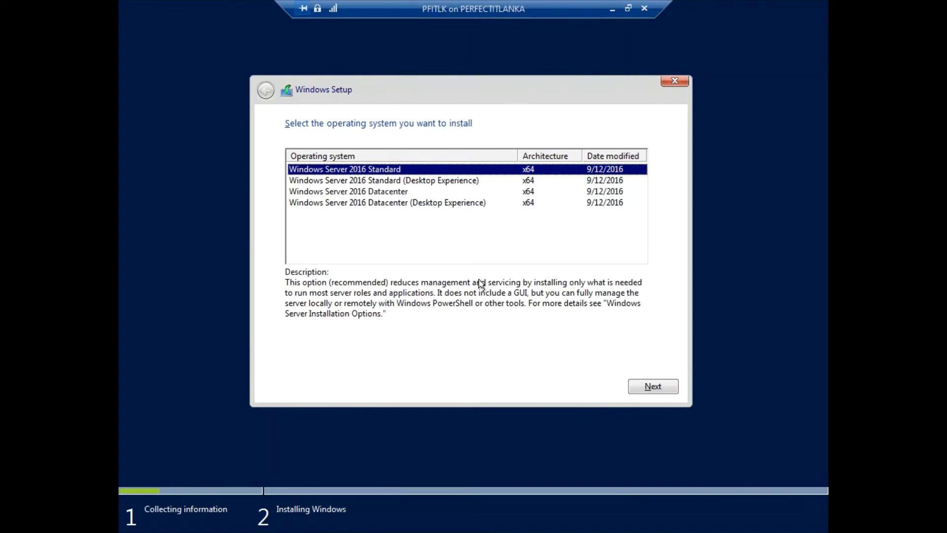
click(448, 181)
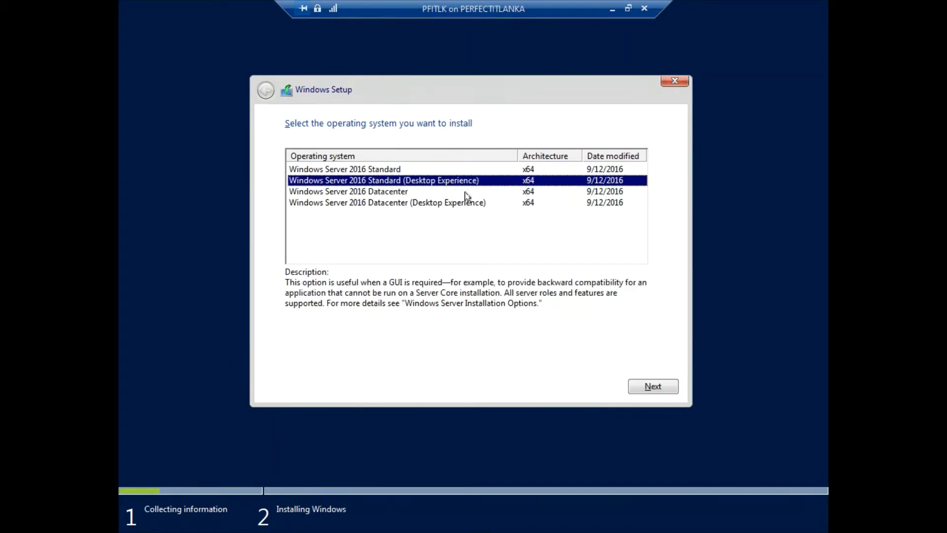
click(640, 388)
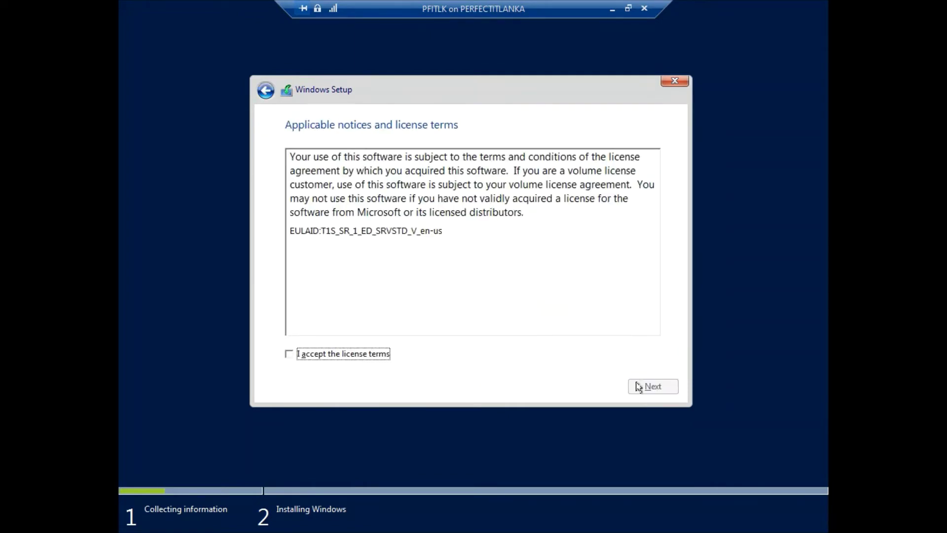
- Accept the license terms and choose a custom clean installation
click(356, 355)
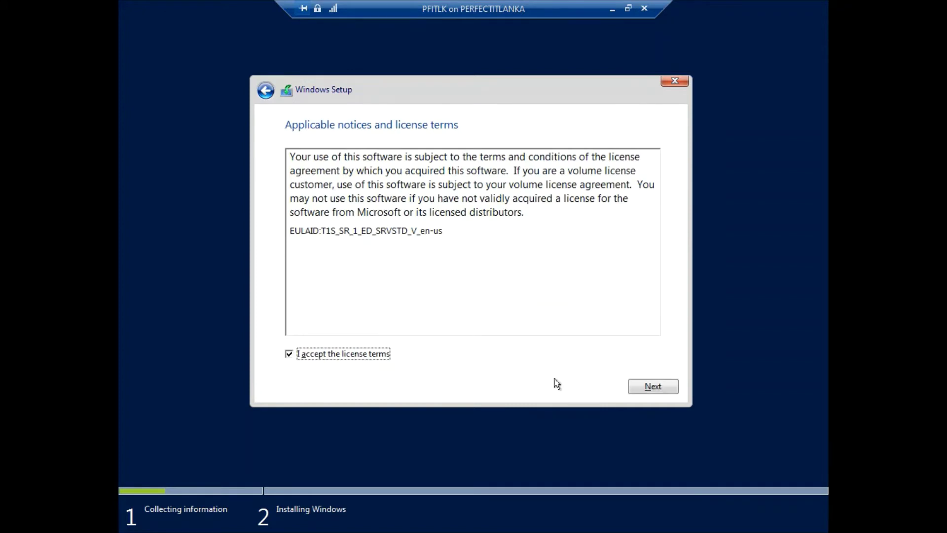
click(643, 390)
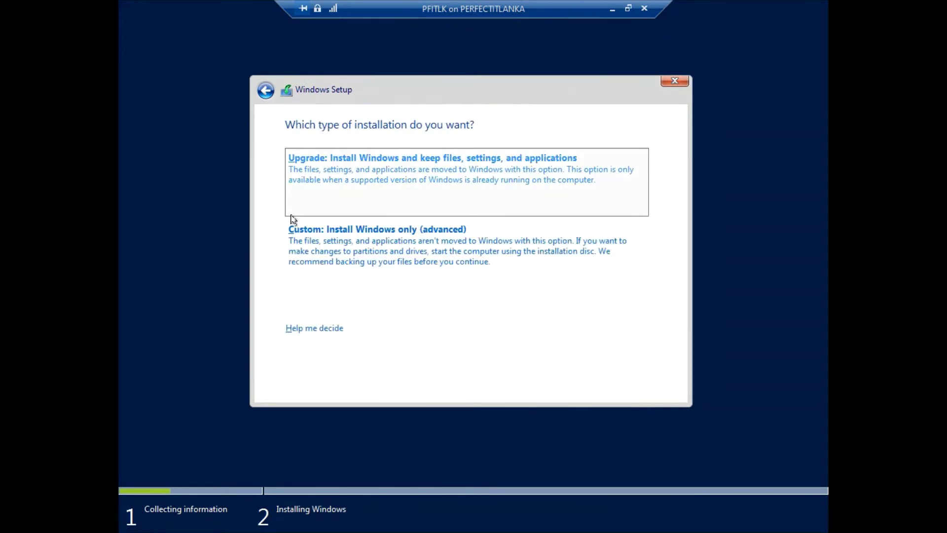
click(335, 245)
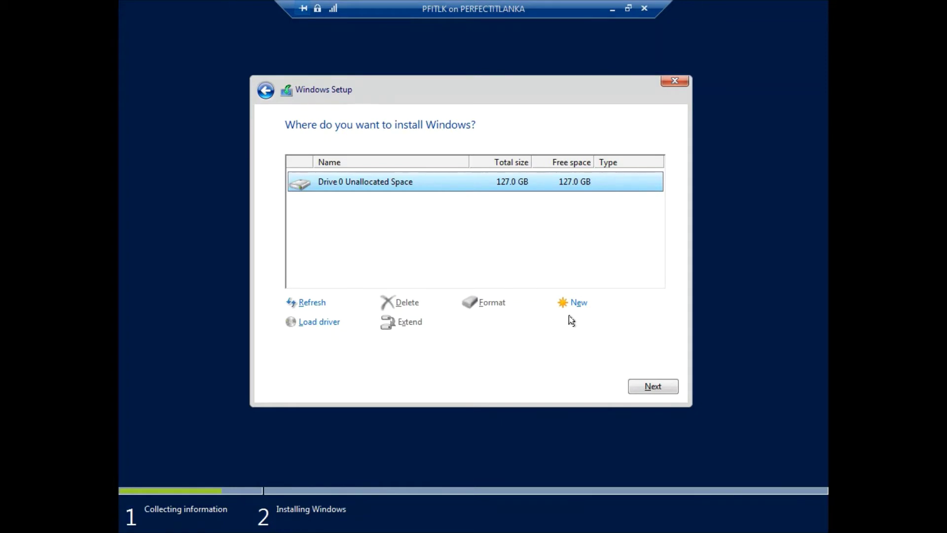
- Create a 130048 MB partition on Drive 0 and start installing Windows on it
click(576, 304)
click(598, 323)
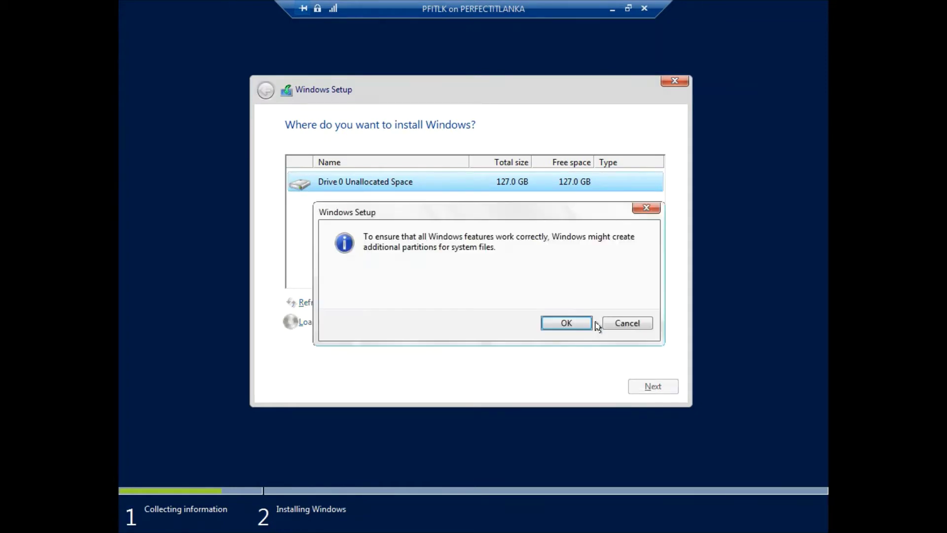
click(581, 323)
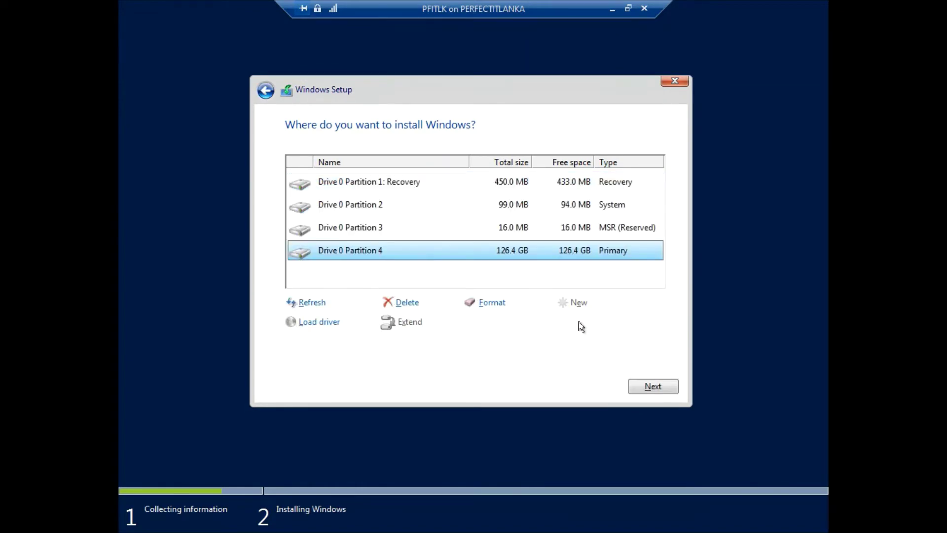
click(654, 387)
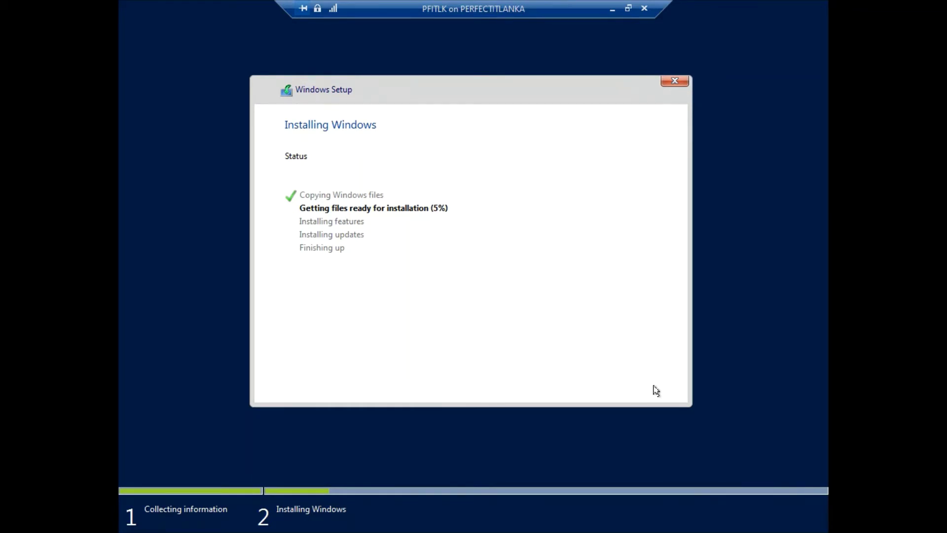
- Exit full-screen VM view once Setup has finished copying files and is getting them ready
click(625, 10)
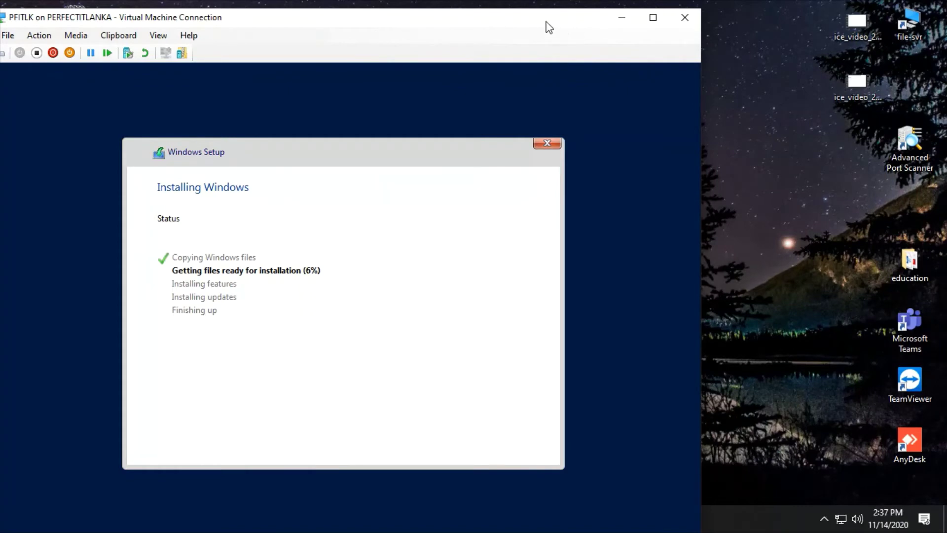
- Move the VM window aside, bring up the screen recorder controls, and restore full-screen VM view
drag(545, 22, 599, 20)
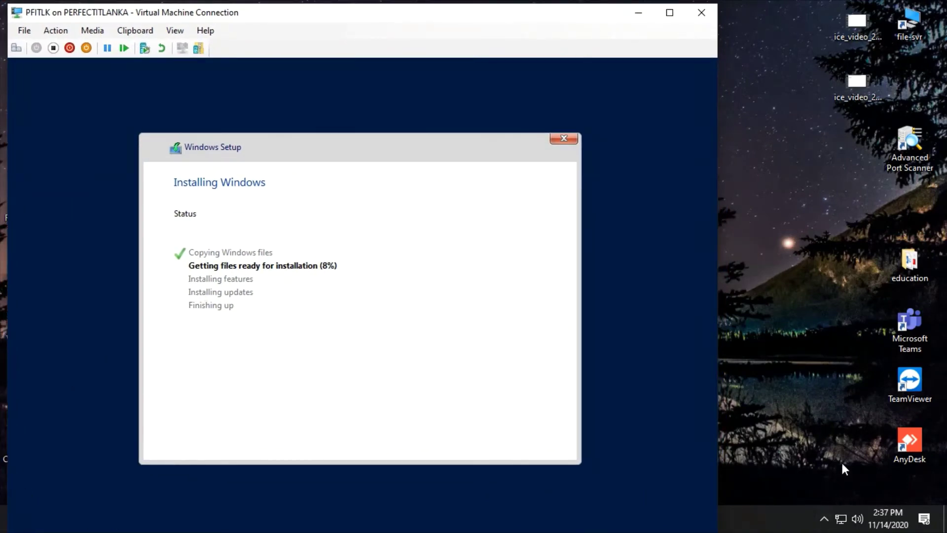
click(830, 522)
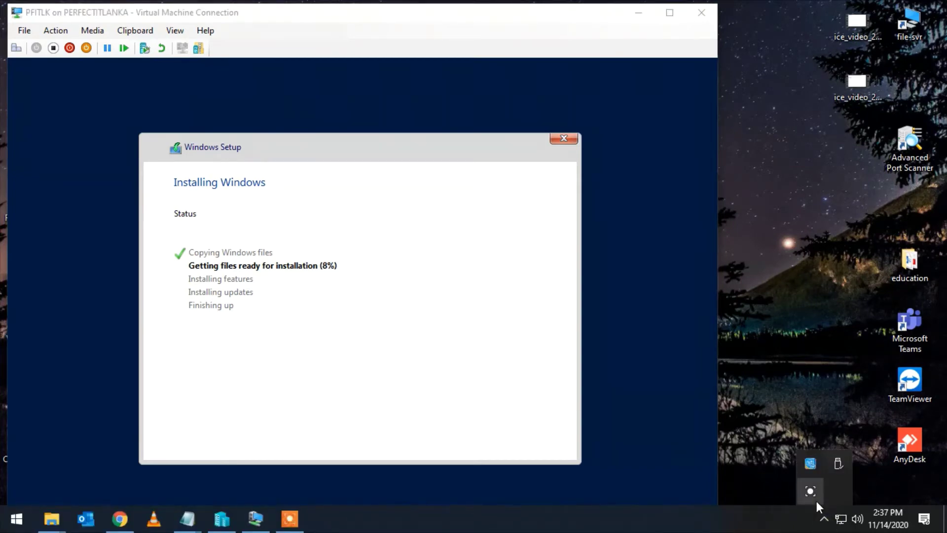
click(815, 497)
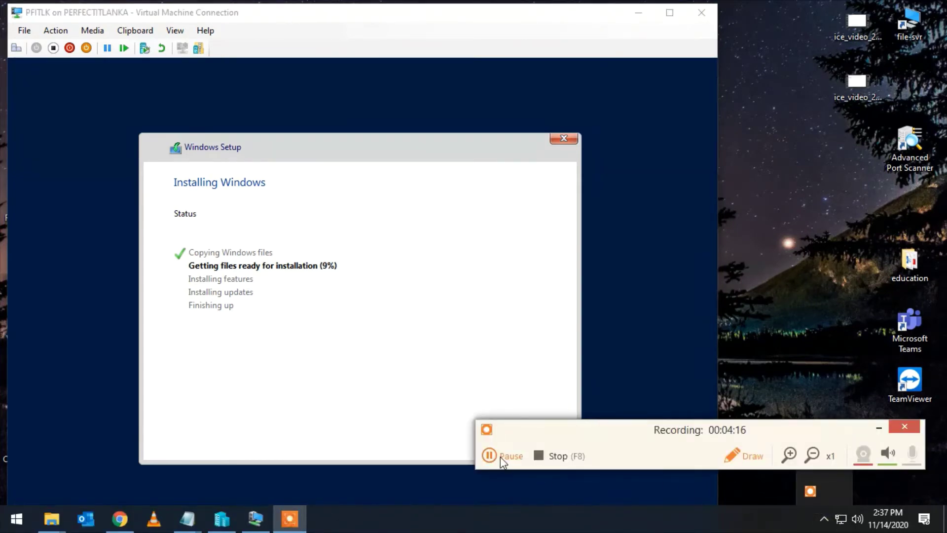
key(ctrl+alt+Break)
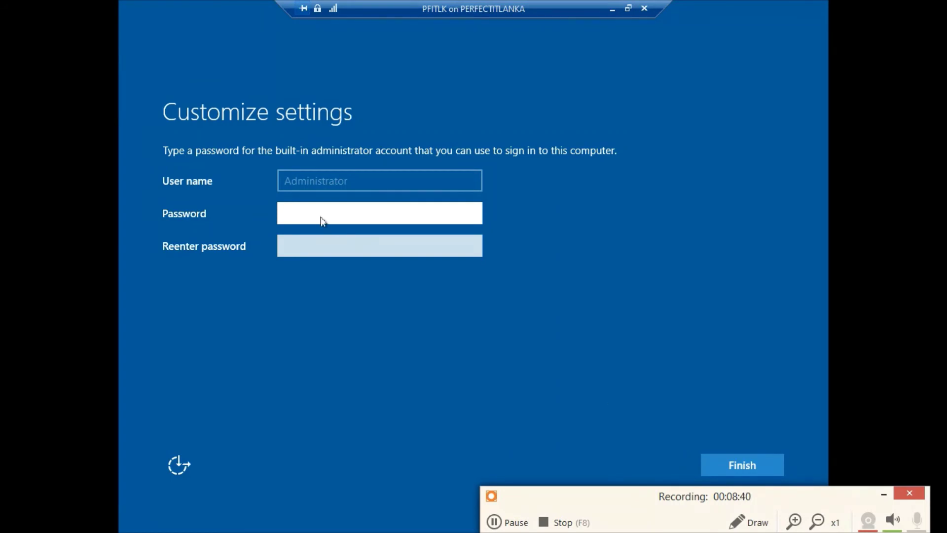
- Enter and confirm the built-in Administrator password, then finish setup
text(P)
key(BackSpace)
text(P@sswo)
key(BackSpace)
key(BackSpace)
key(BackSpace)
key(BackSpace)
key(BackSpace)
key(BackSpace)
text(P@ssword1)
key(Tab)
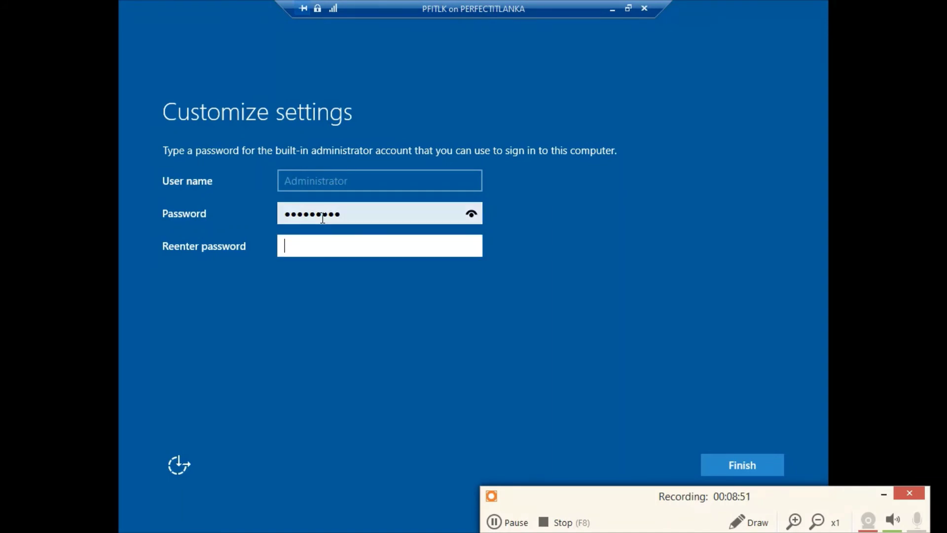
text(Password1)
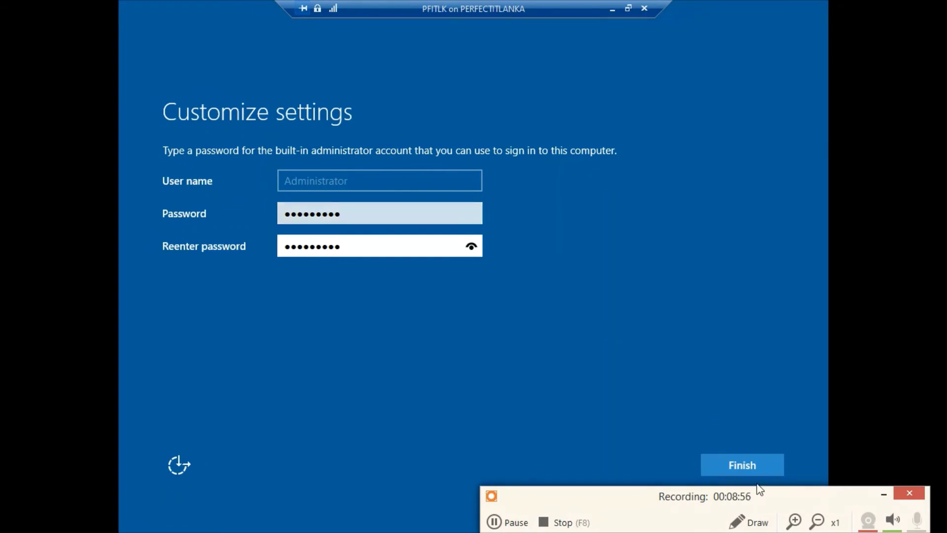
click(747, 471)
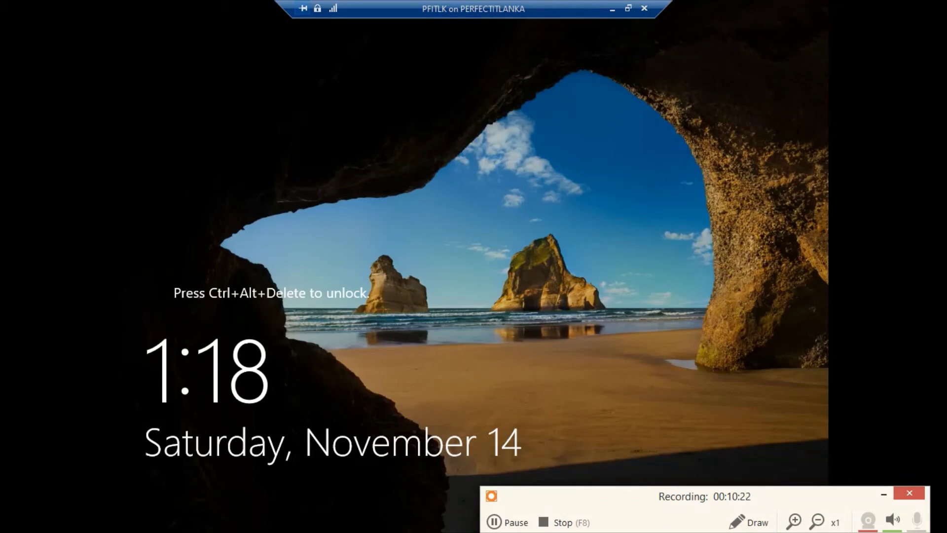
- Leave full screen and send Ctrl+Alt+Delete to the VM from the Action menu
click(494, 522)
click(493, 522)
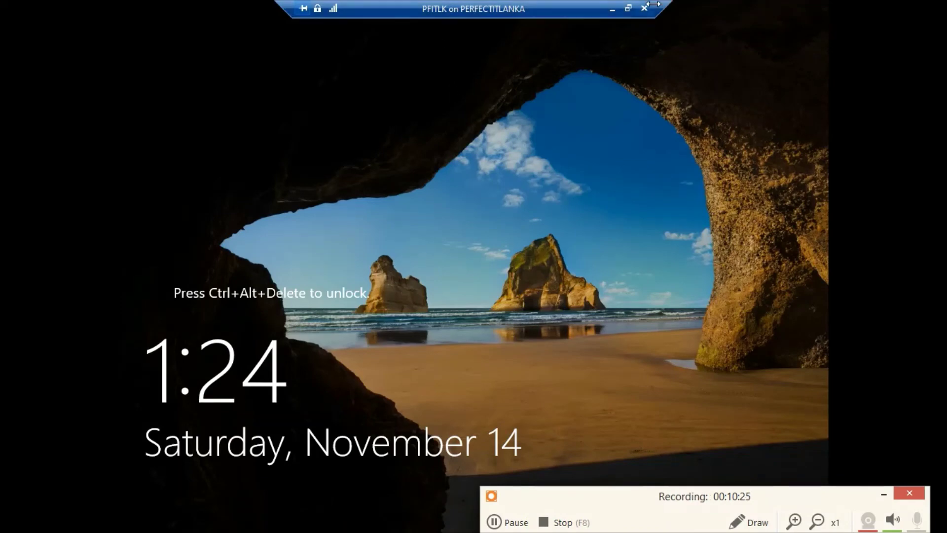
click(629, 8)
drag(340, 8, 499, 10)
click(214, 31)
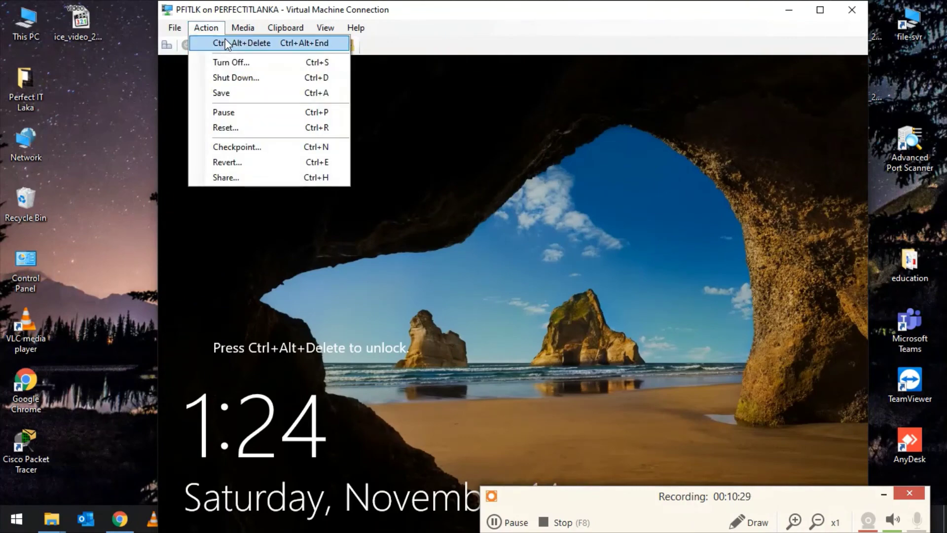
click(225, 38)
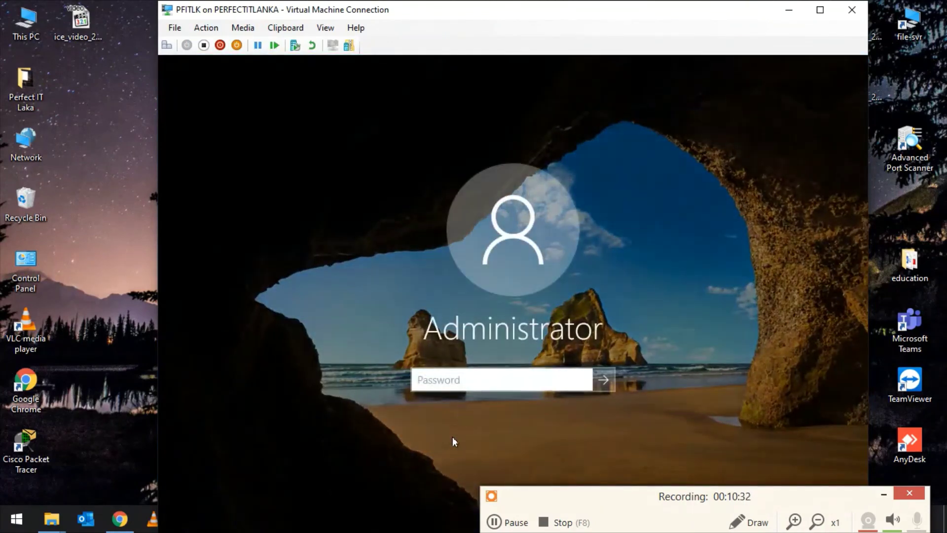
- Enter the Administrator password and sign in to PFITLK
click(436, 380)
text(****)
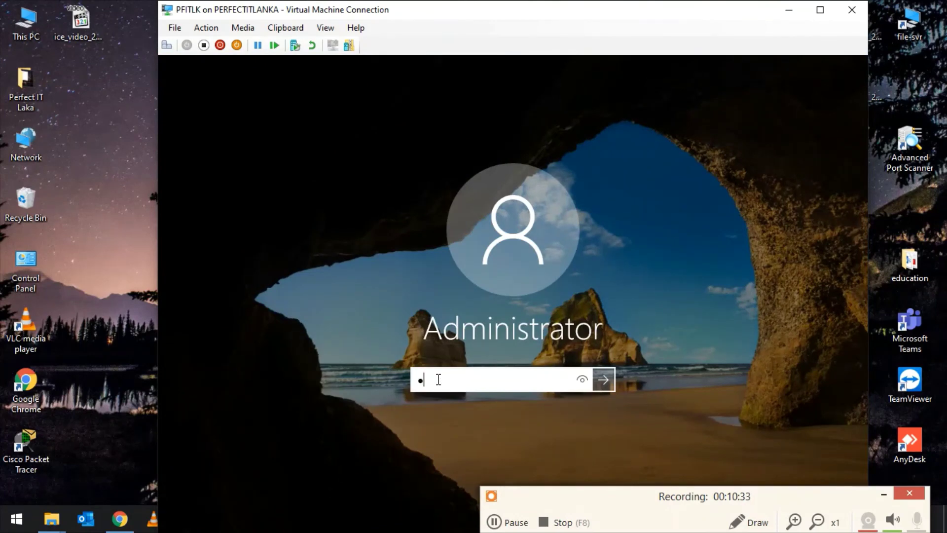
text(******)
key(Return)
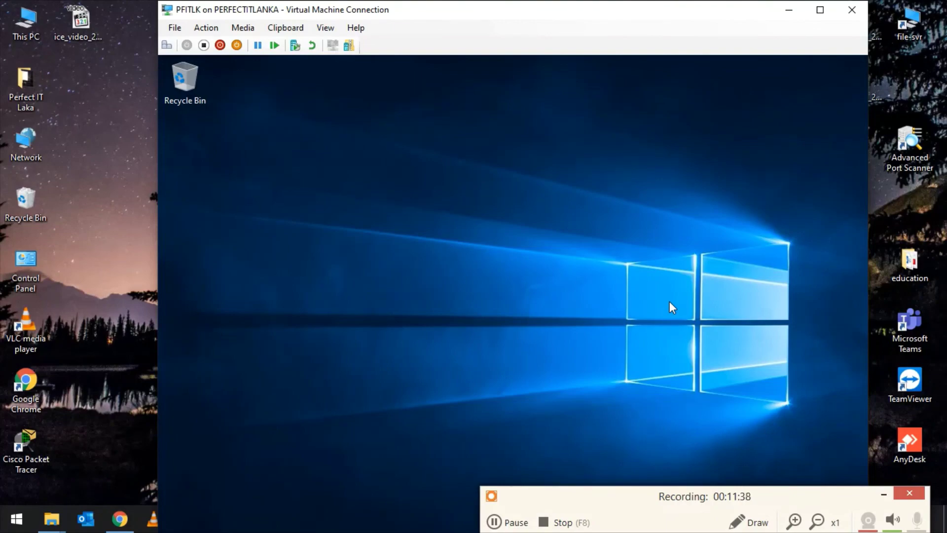
- Minimize Server Manager and refresh the server's desktop
click(503, 522)
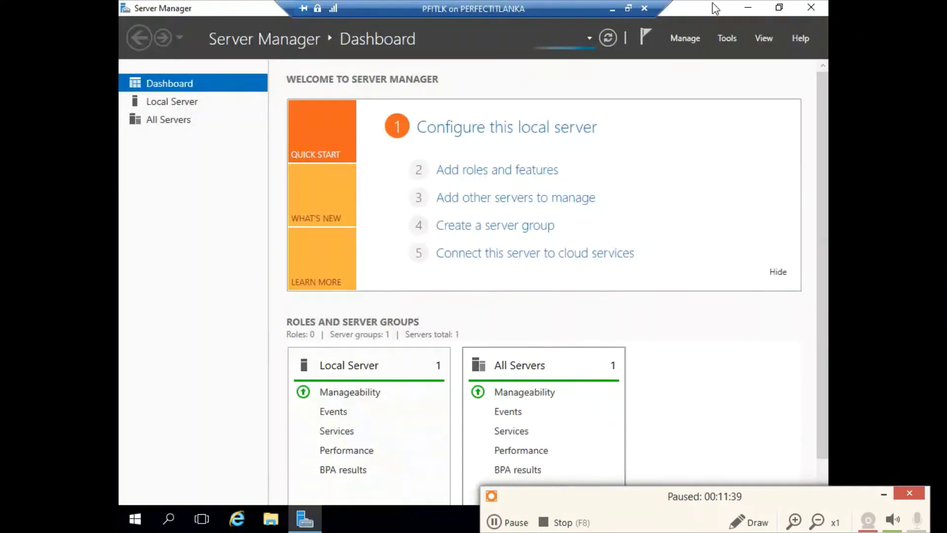
key(F9)
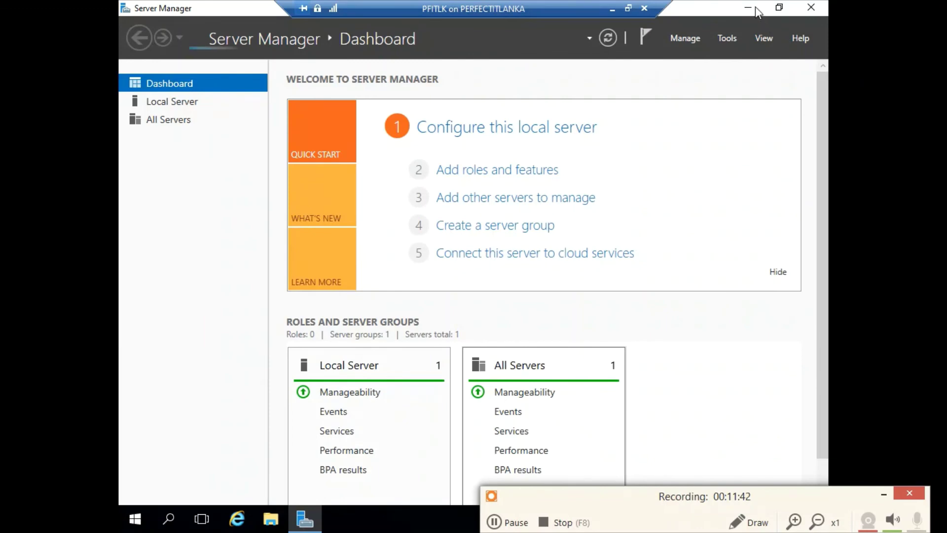
click(748, 8)
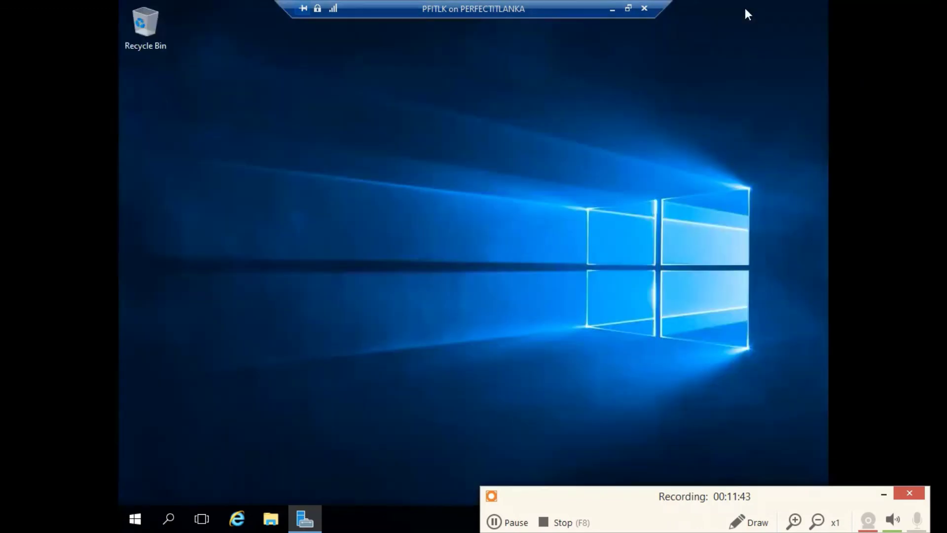
right_click(704, 192)
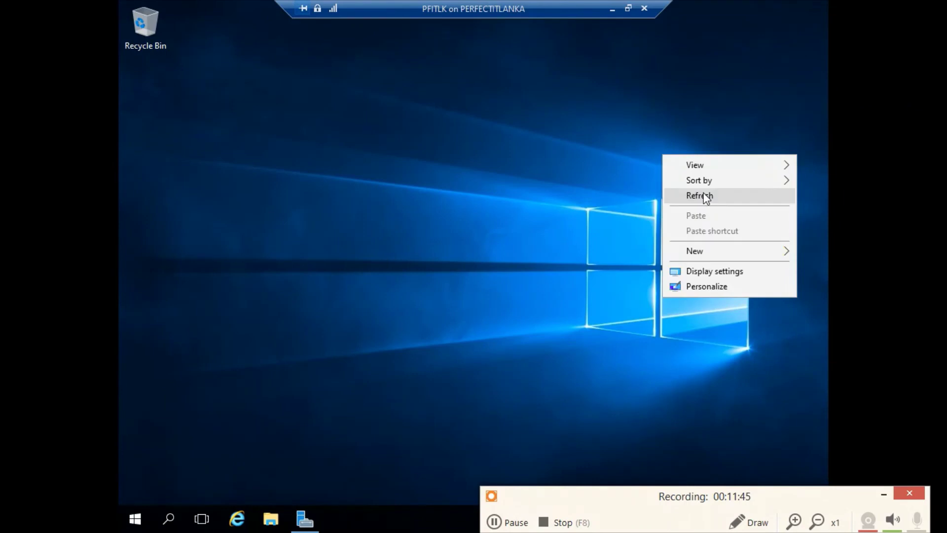
click(706, 198)
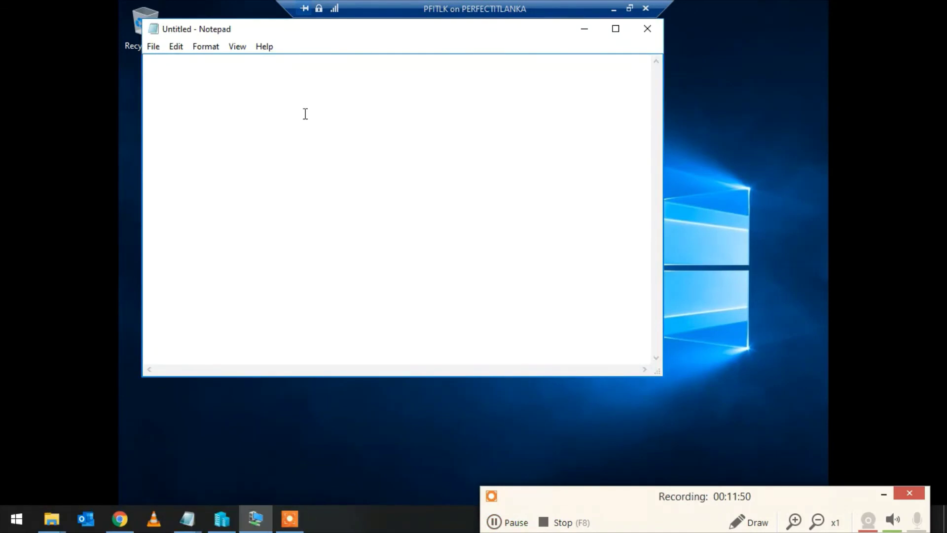
- Type 'Thanks you waching videos' into the untitled Notepad document
text(Thanks you wachi)
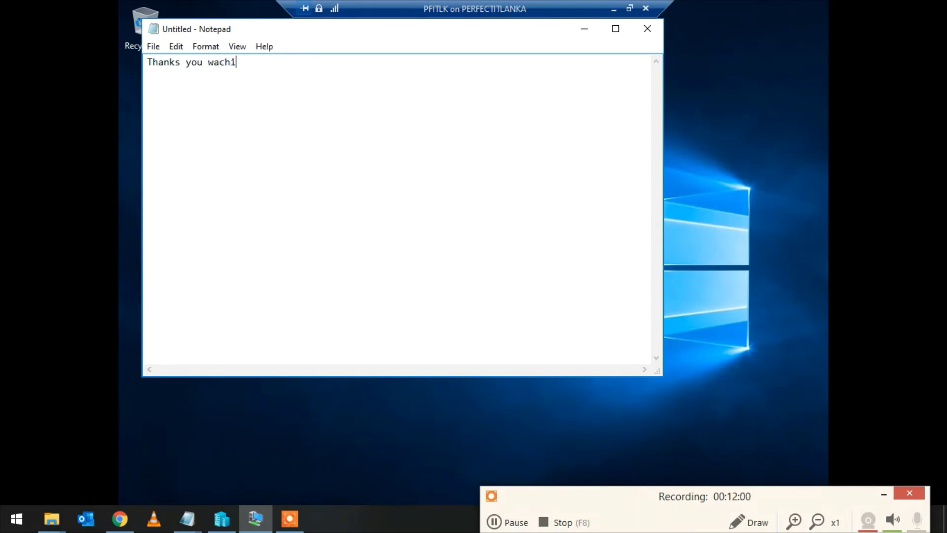
text(ng videos)
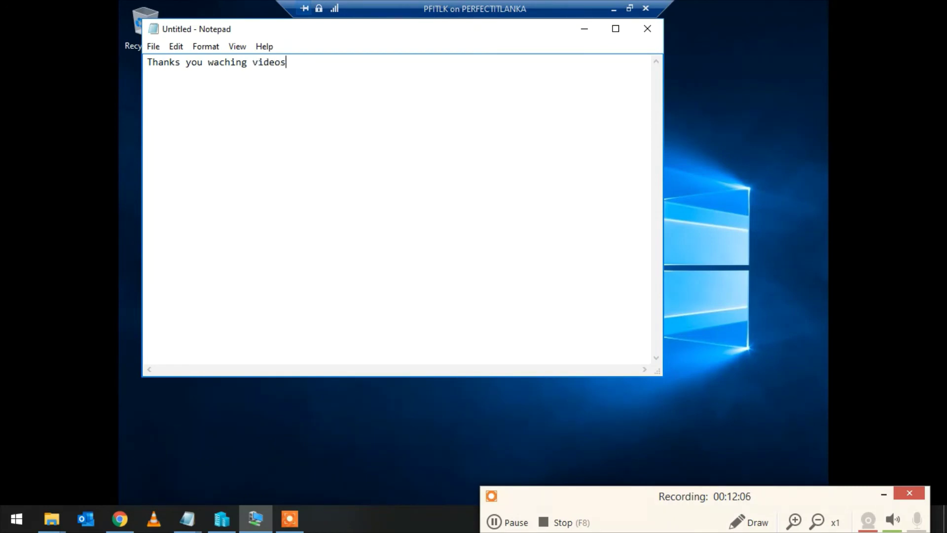